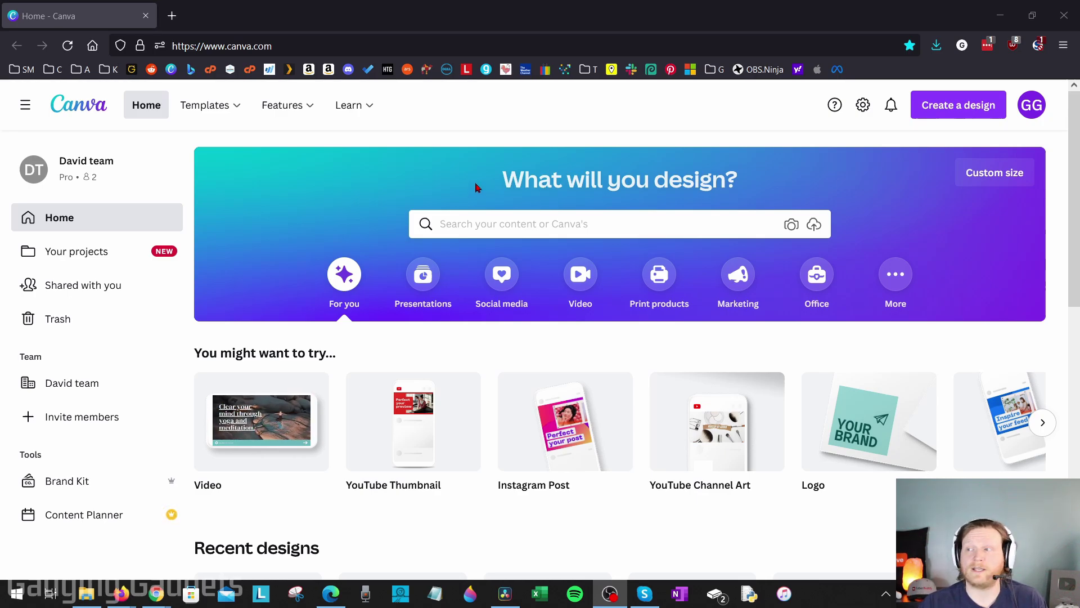
Create a new custom-size blank design of 600 × 150 px.
click(955, 116)
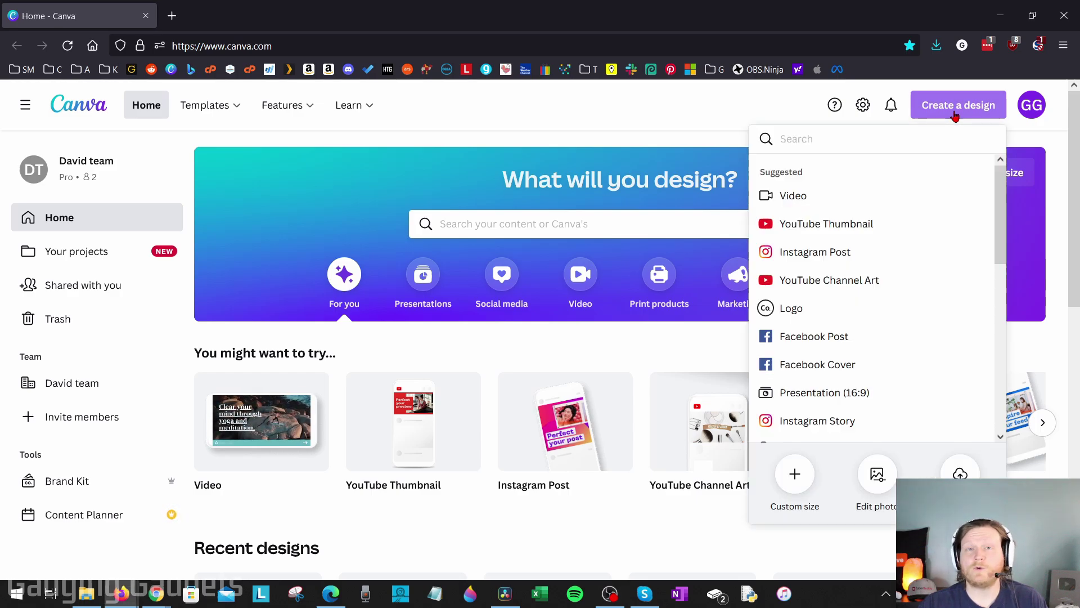
click(794, 472)
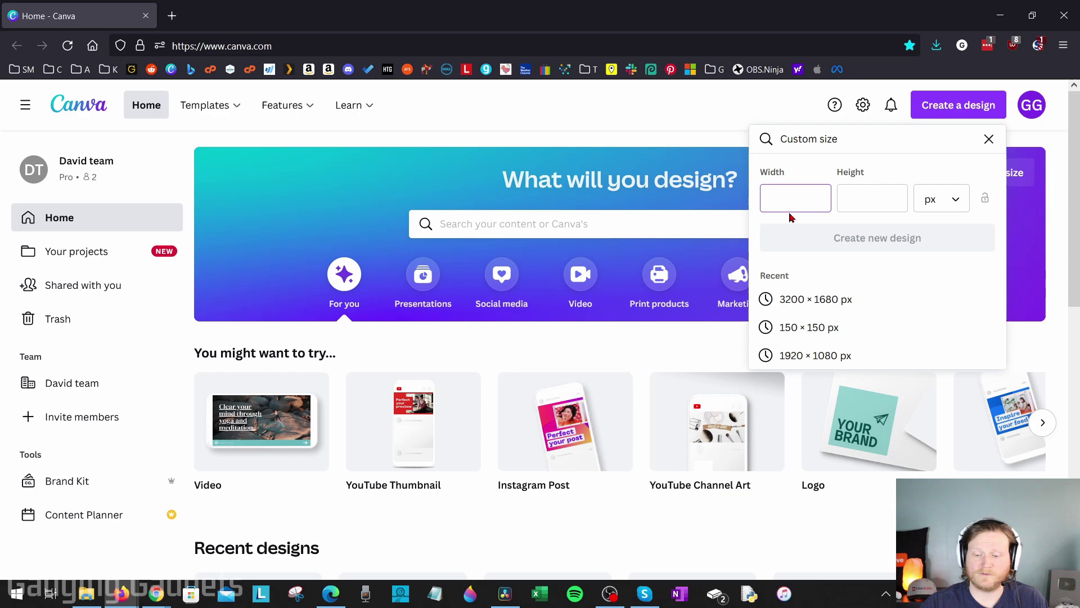
text(600)
click(846, 200)
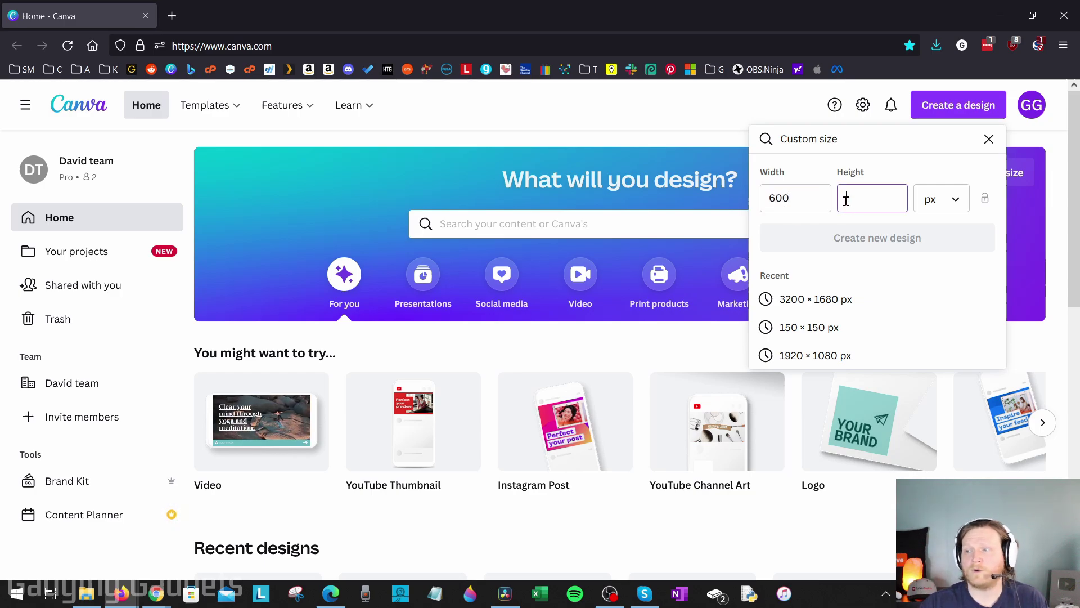
text(150)
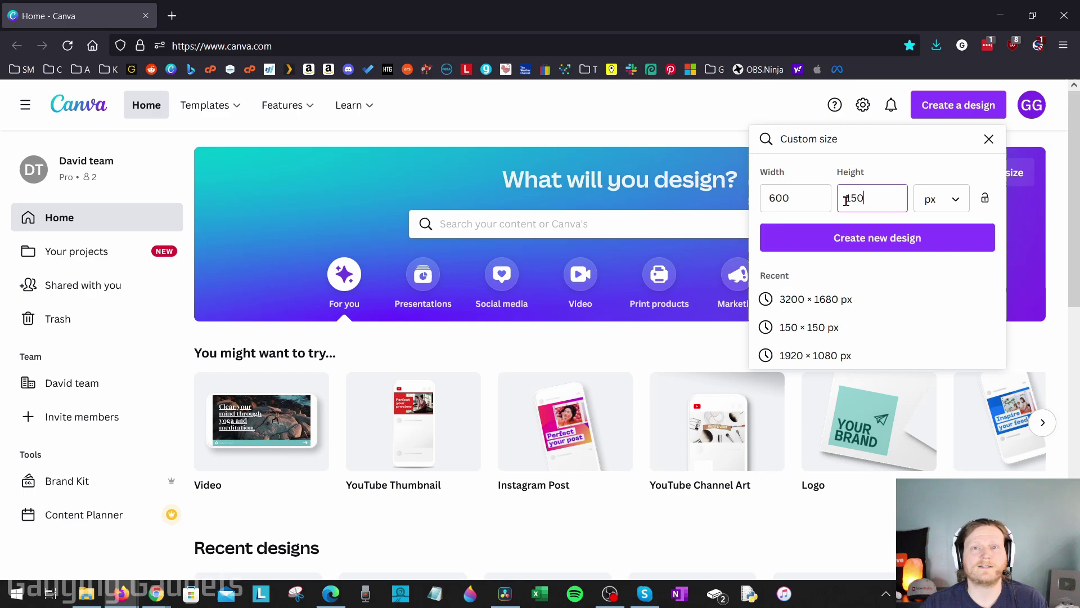
click(881, 242)
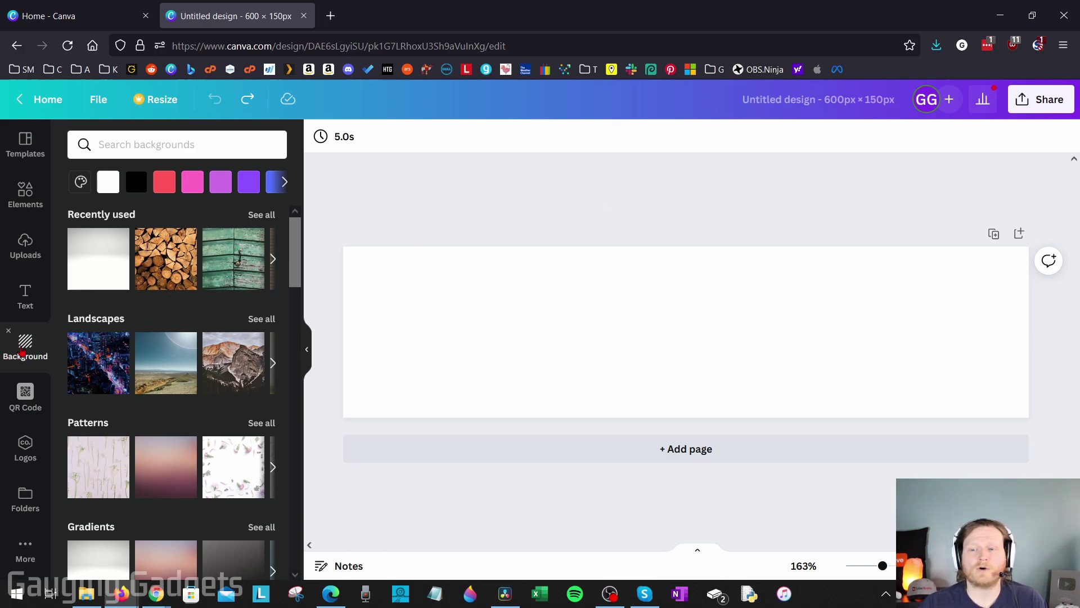
Fill the canvas background with the solid black colour swatch.
click(23, 354)
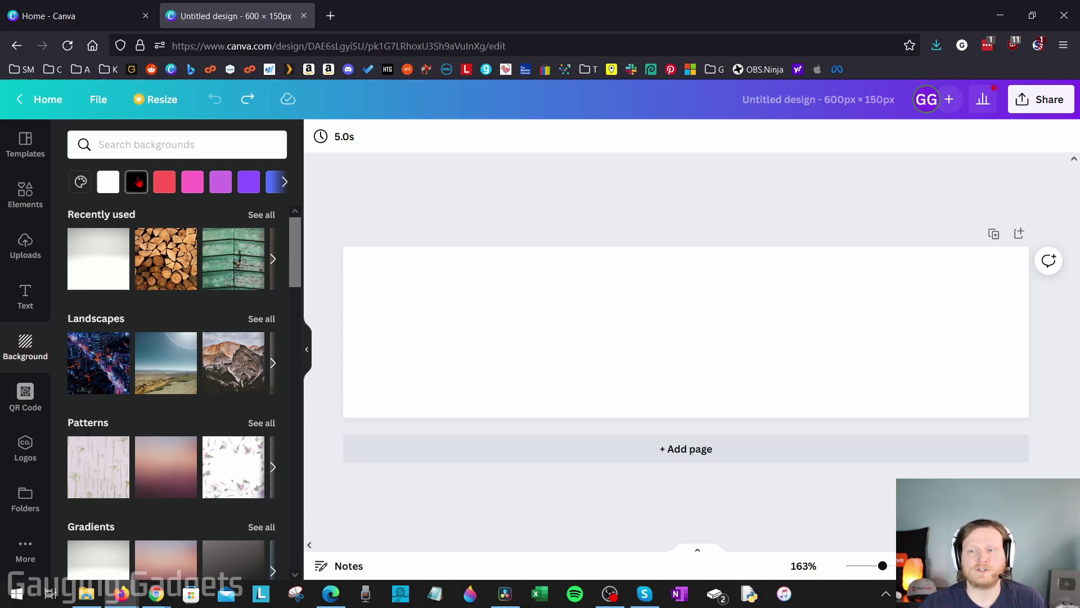
click(137, 183)
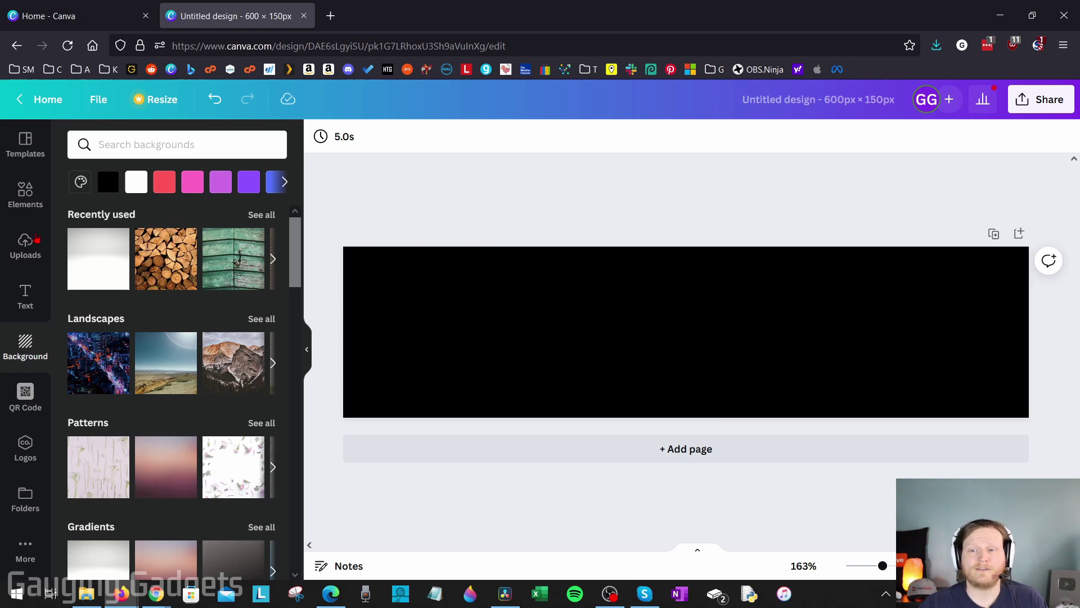
Upload the hexagon Gauging Gadgets logo and place it, resized, at the canvas's left end.
click(24, 247)
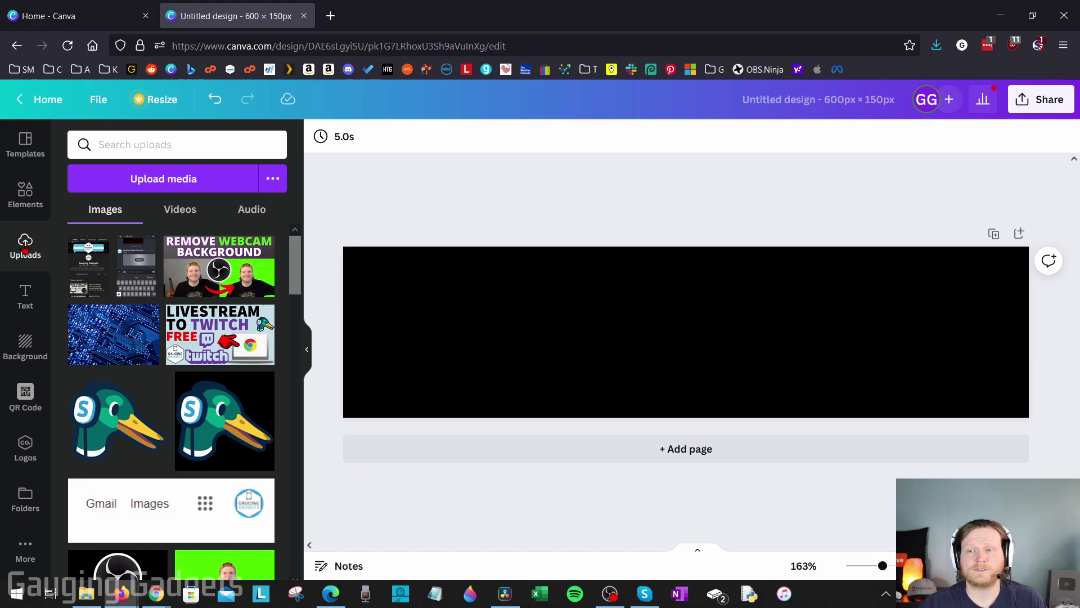
click(169, 179)
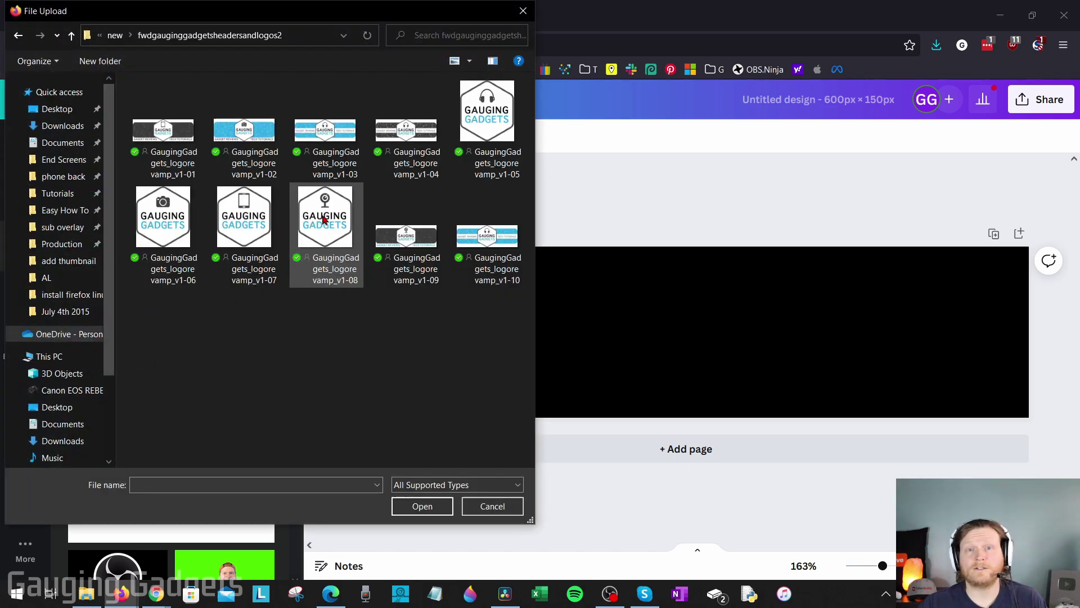
double_click(324, 220)
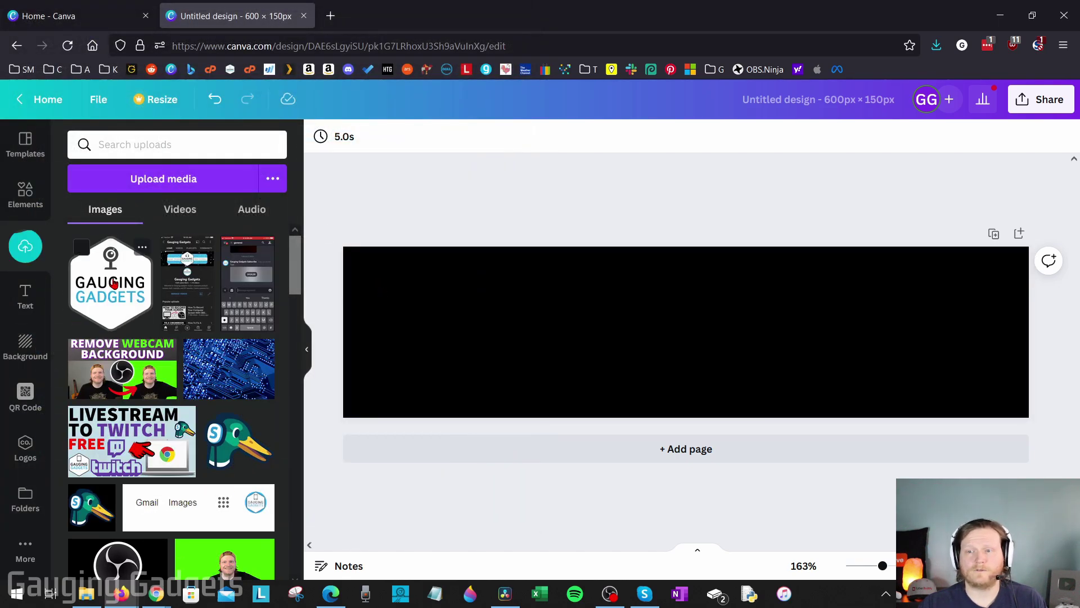
drag(115, 284, 435, 333)
drag(388, 284, 362, 272)
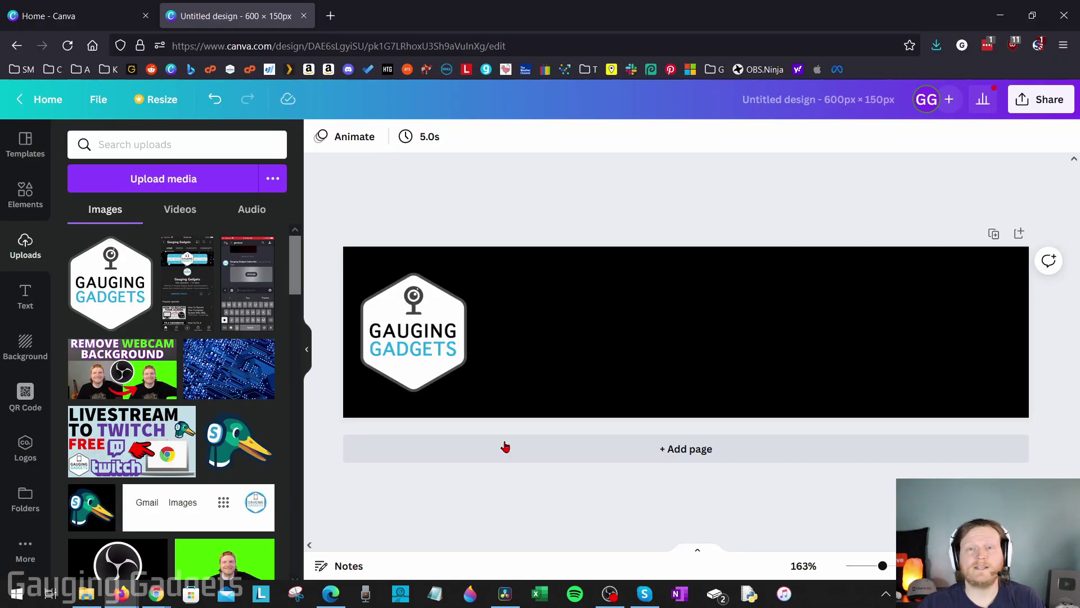
Add a square shape and stretch it into a button-shaped rectangle near the right end.
click(27, 198)
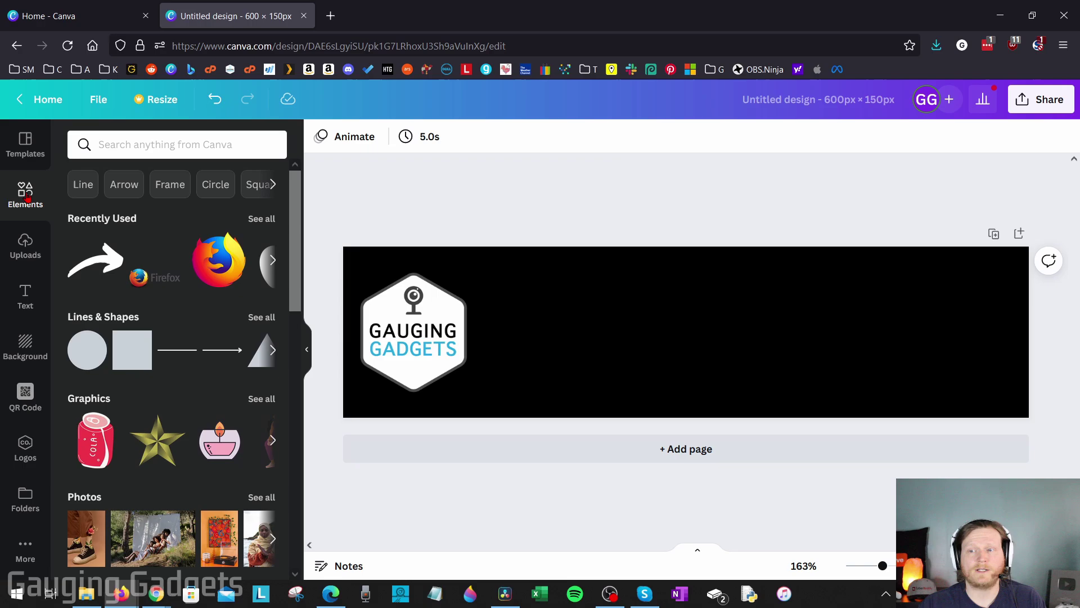
click(262, 318)
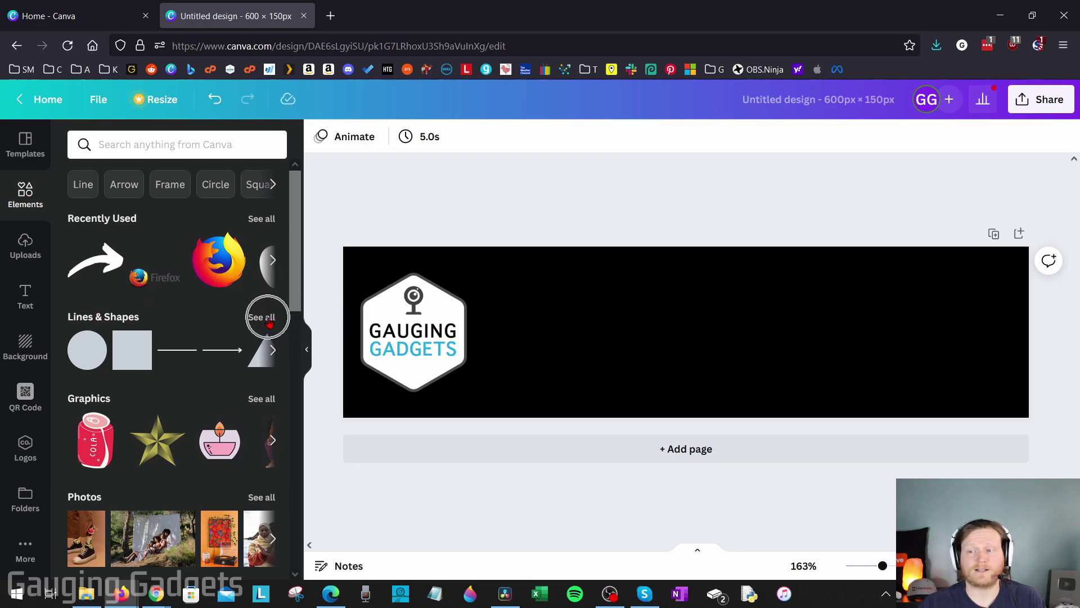
scroll(268, 217, down, 1)
scroll(264, 225, down, 3)
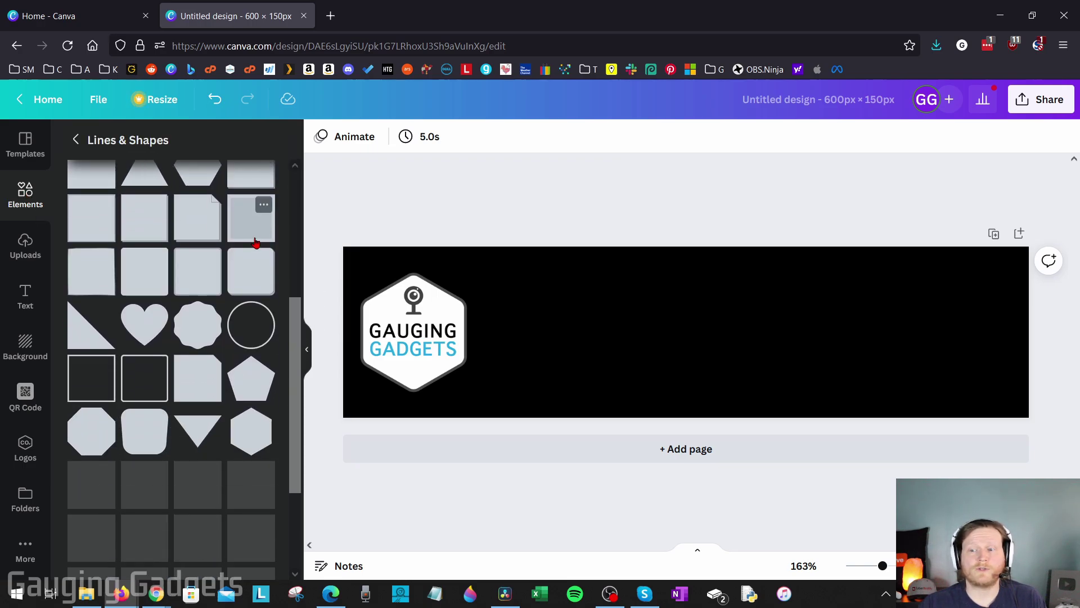
click(137, 275)
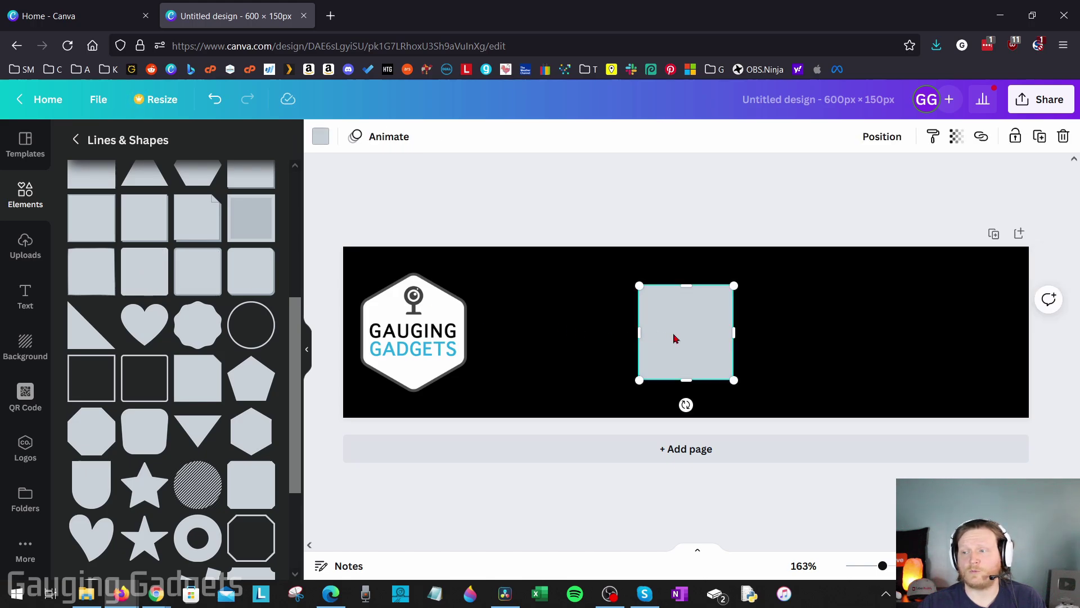
drag(676, 337, 791, 333)
drag(876, 382, 894, 331)
drag(813, 303, 810, 304)
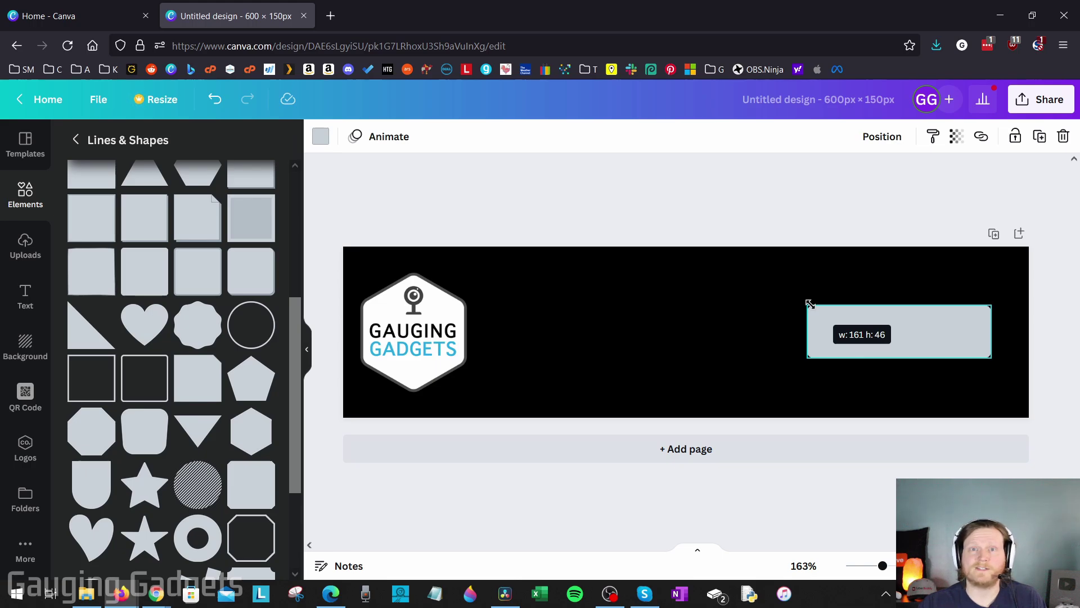
drag(810, 304, 810, 305)
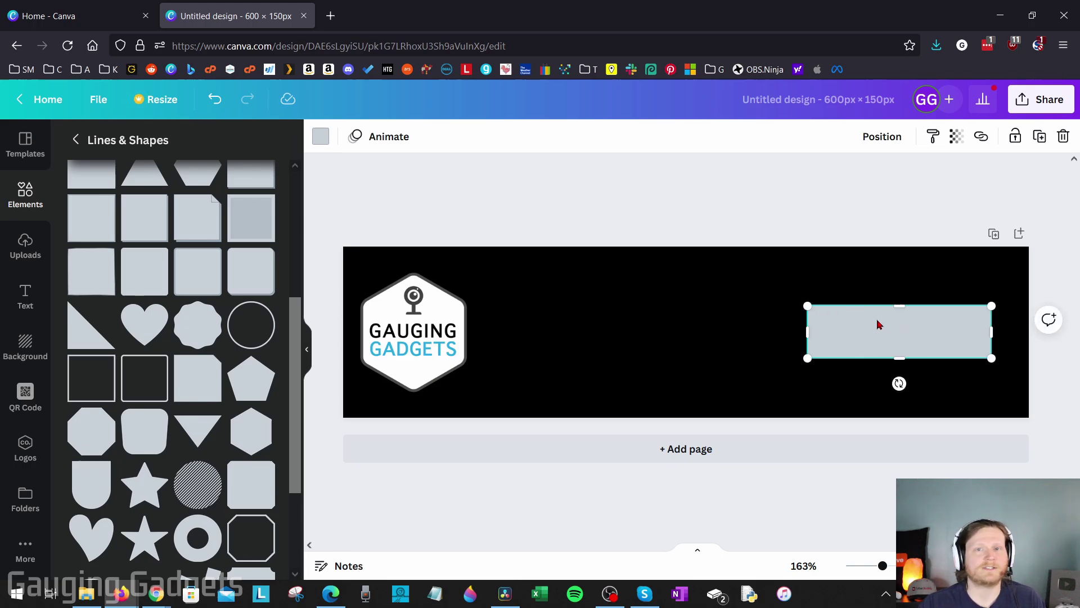
drag(917, 304, 916, 297)
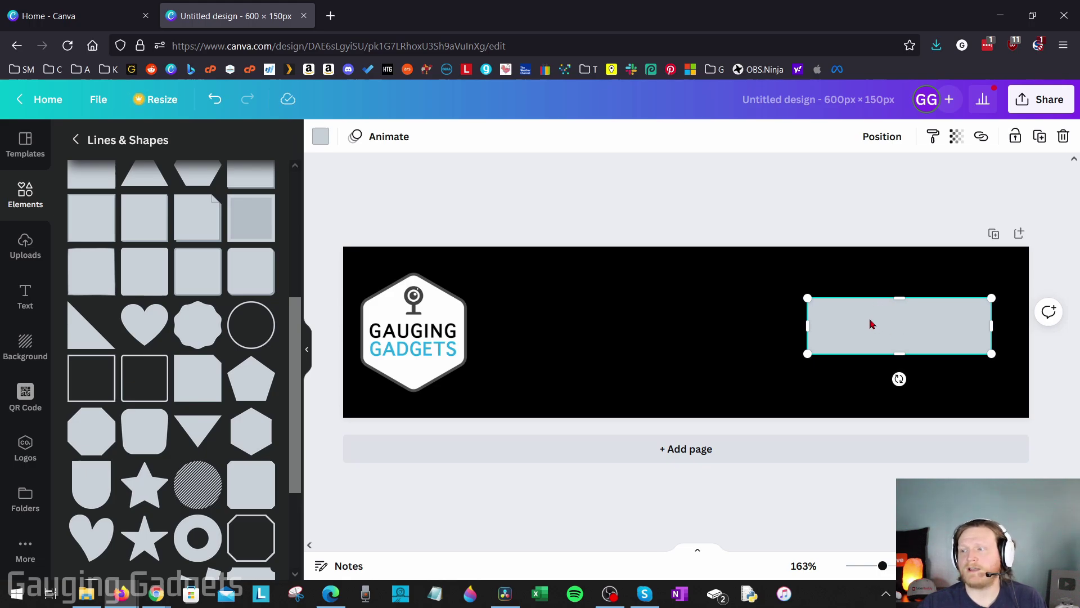
Colour the rectangle pure red, #FF0000, with the custom colour picker.
click(321, 136)
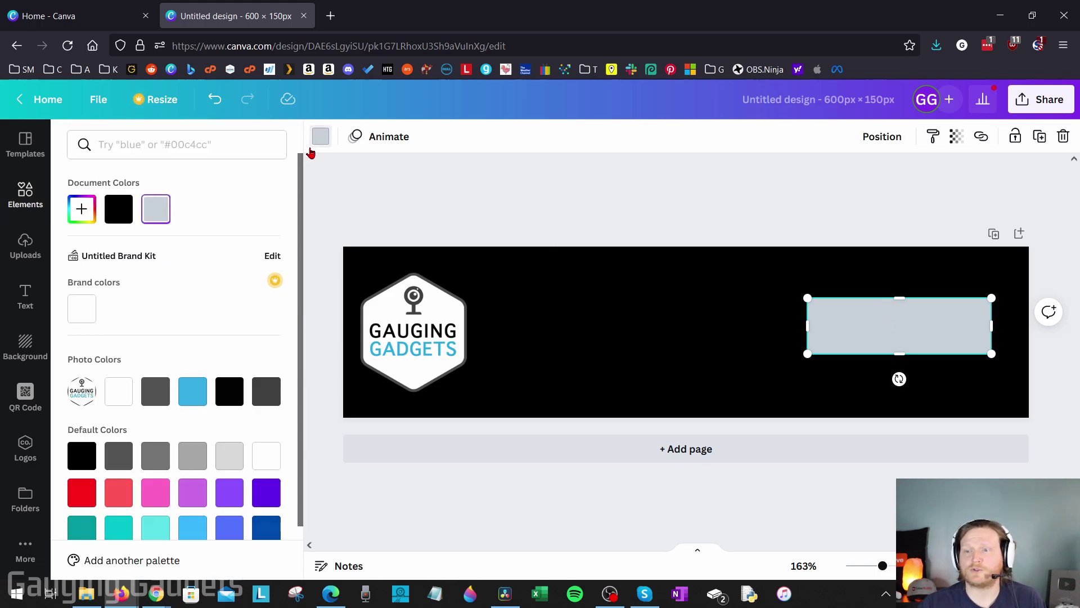
click(80, 217)
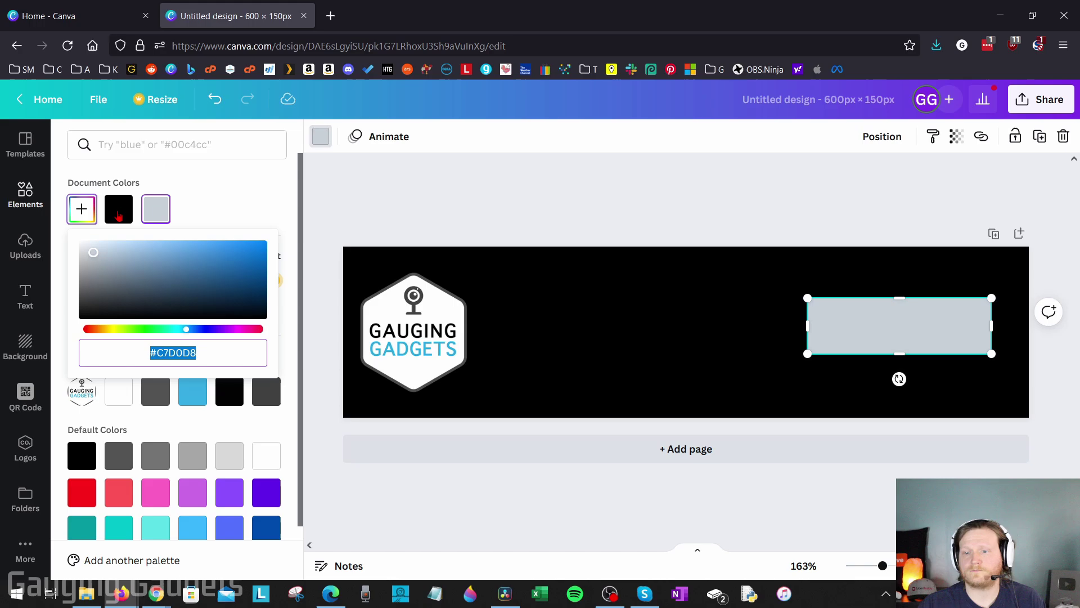
click(81, 332)
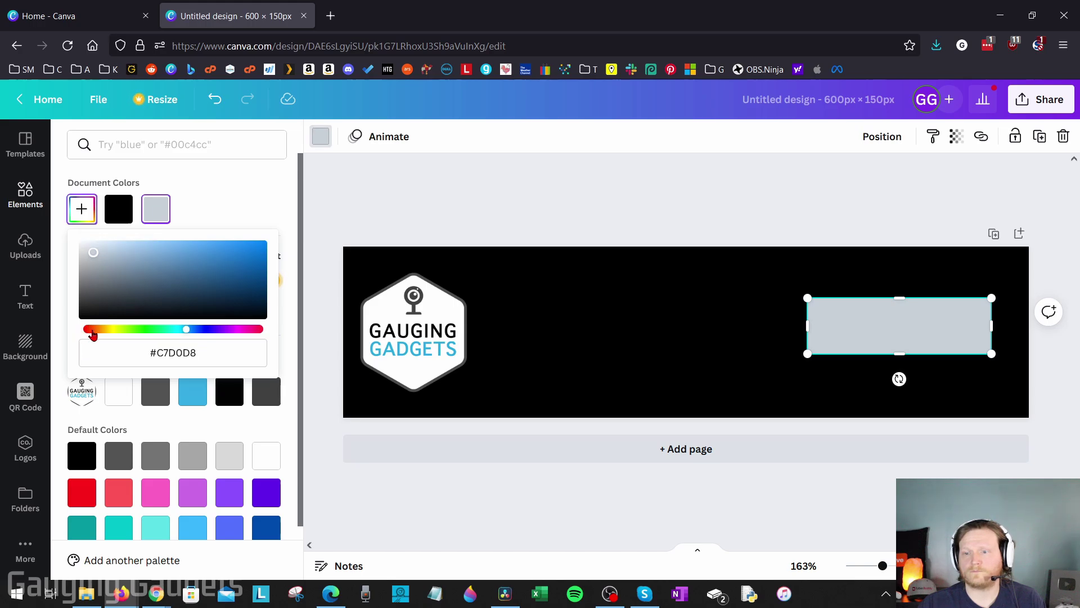
drag(240, 269, 309, 231)
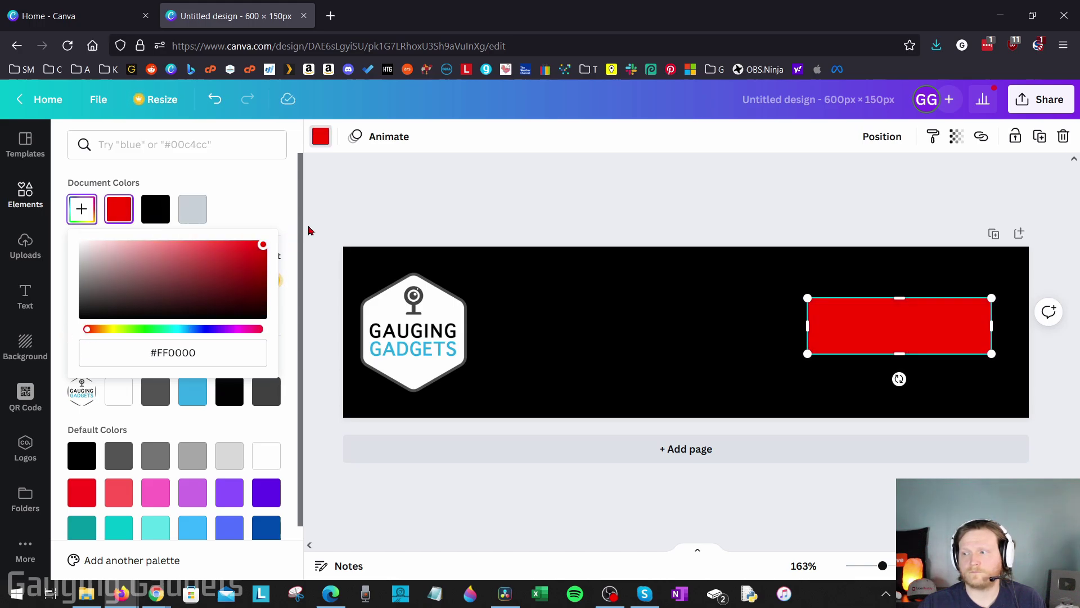
key(Escape)
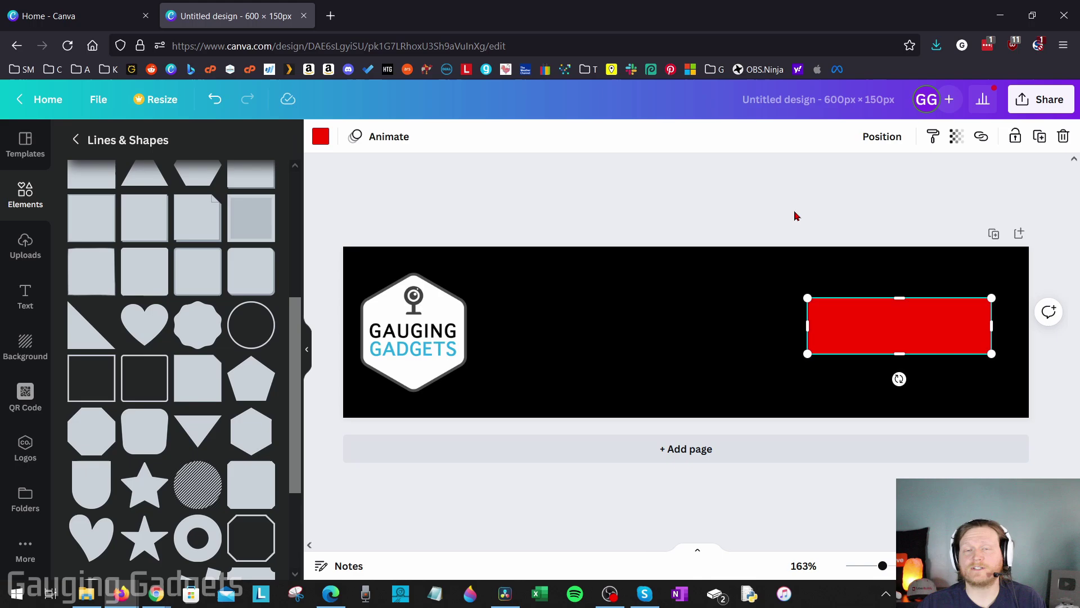
Add a heading on the red rectangle reading 'subscribe'.
click(30, 295)
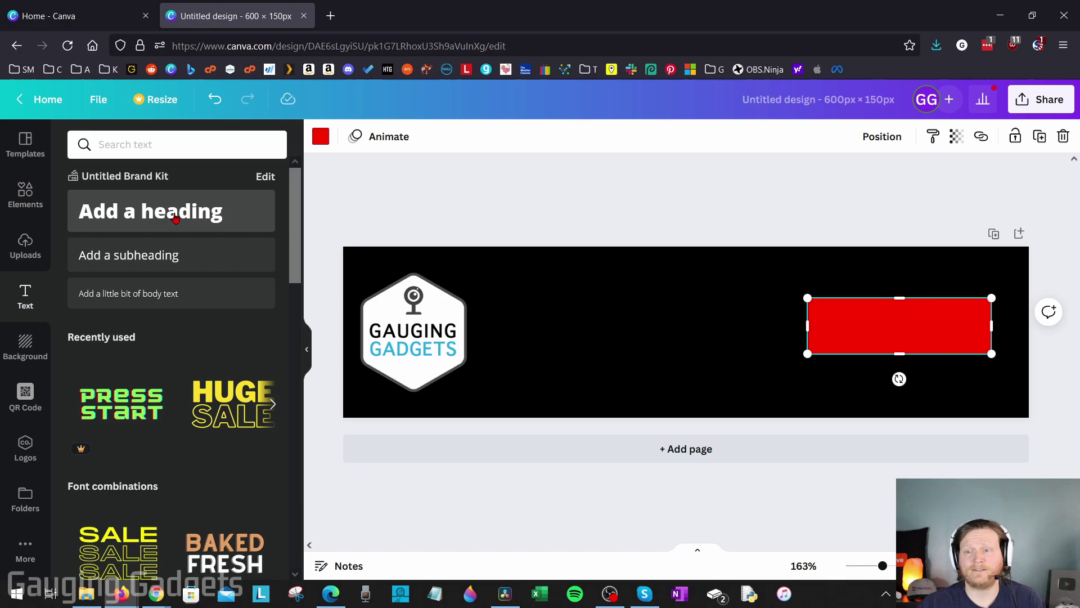
click(176, 219)
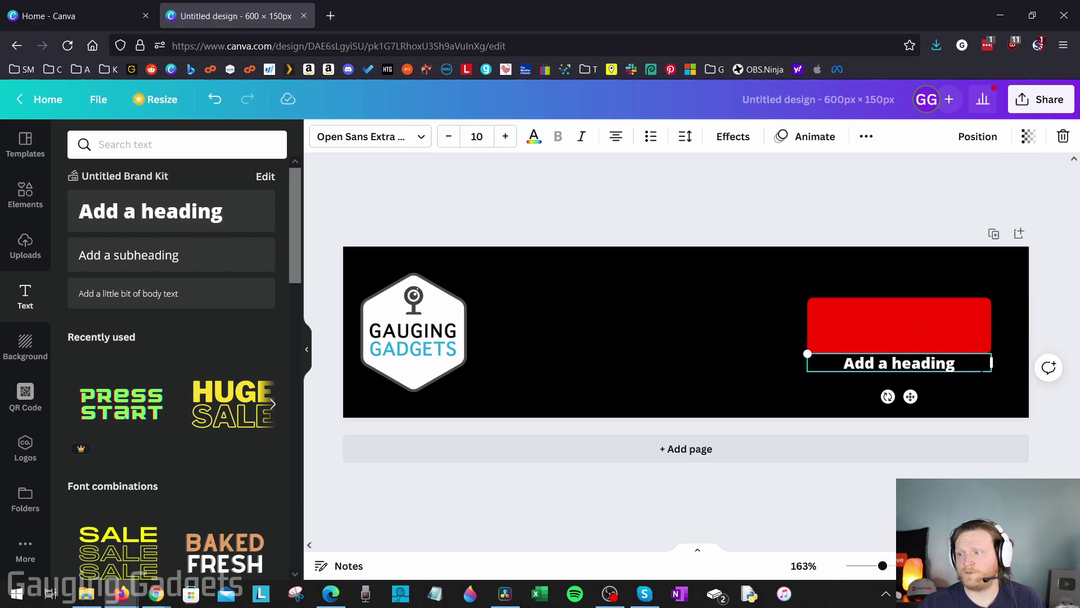
click(984, 390)
drag(936, 360, 937, 327)
double_click(955, 332)
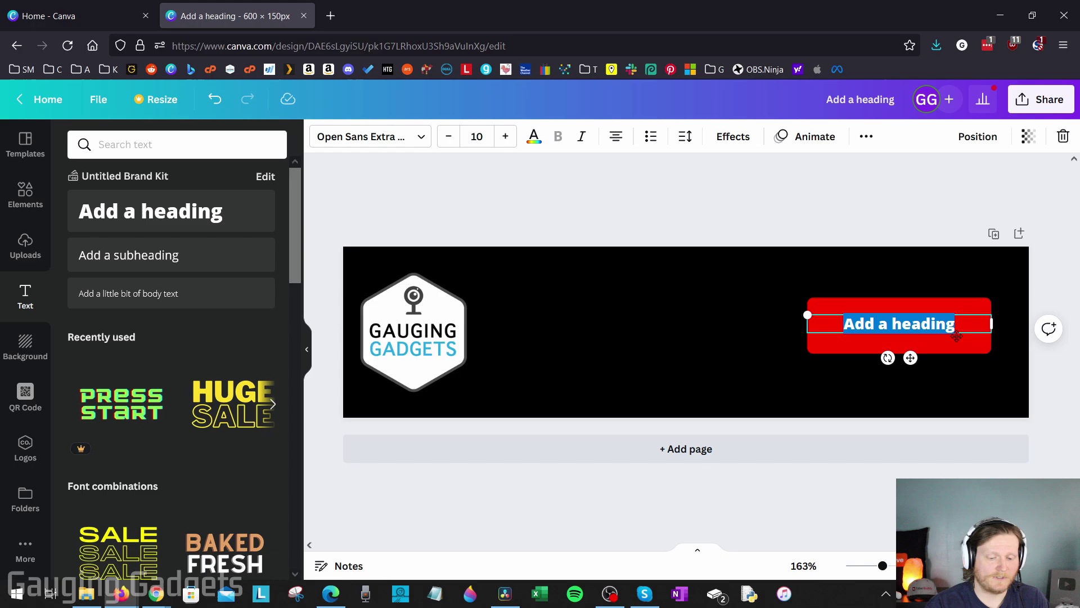
text(subscribe)
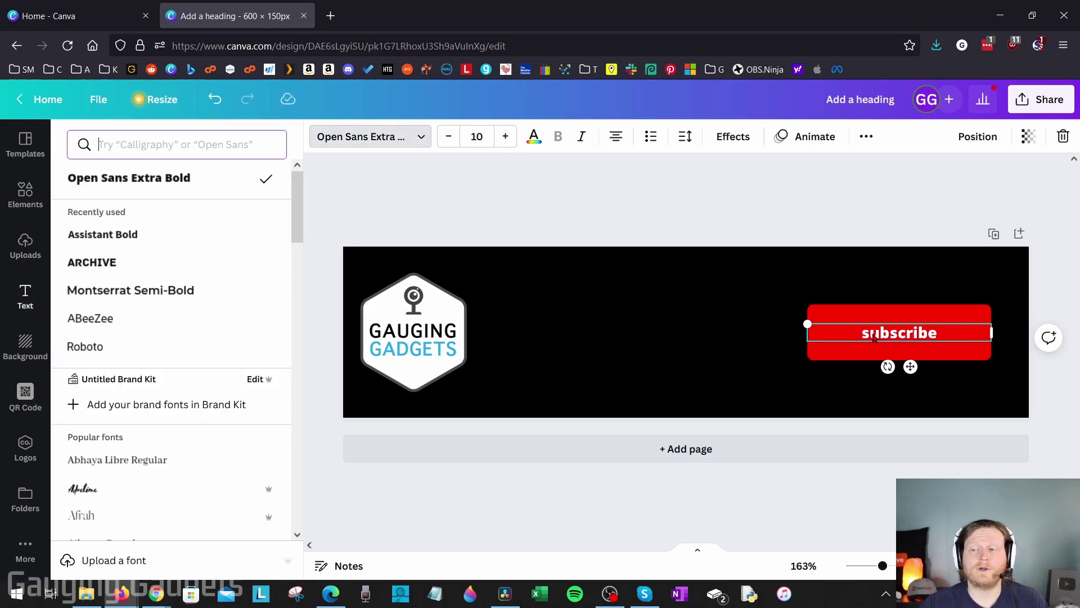
Format the label as Montserrat Semi-Bold, bold, uppercase, at font size 15.
click(143, 296)
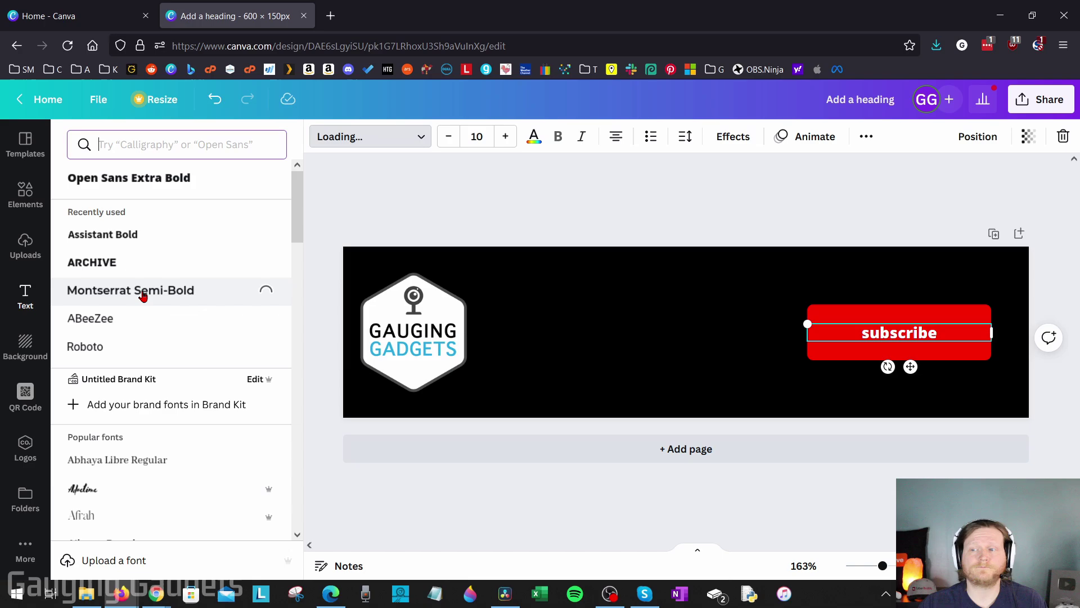
click(560, 143)
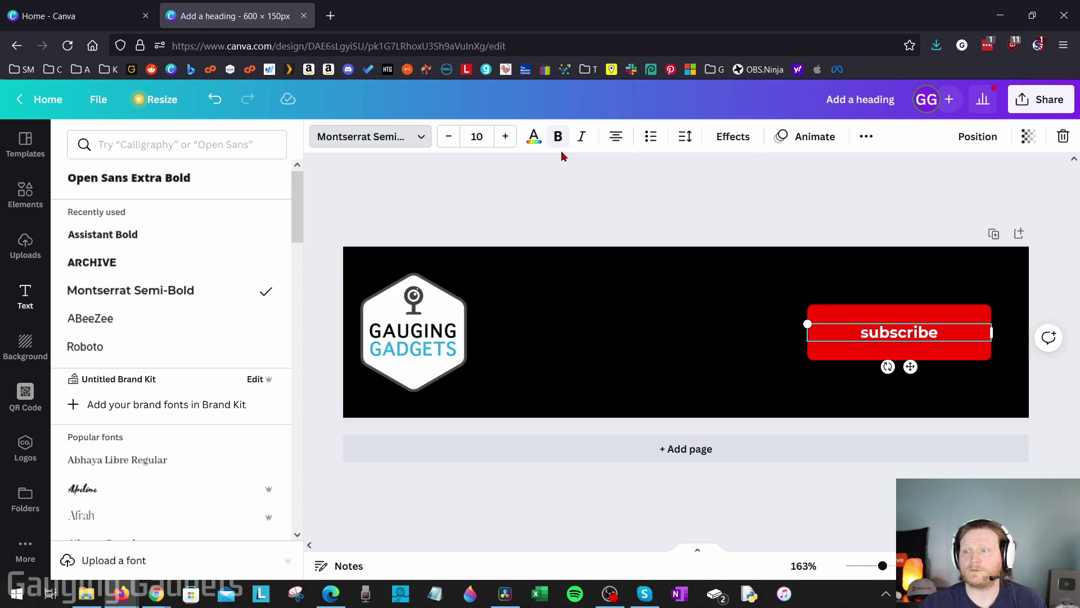
click(868, 140)
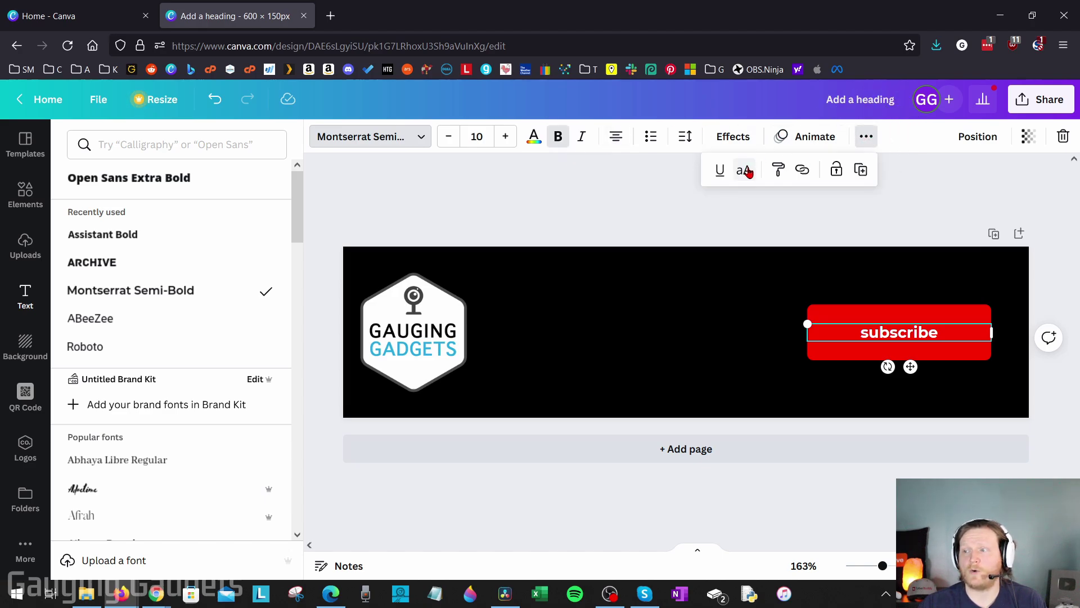
click(746, 171)
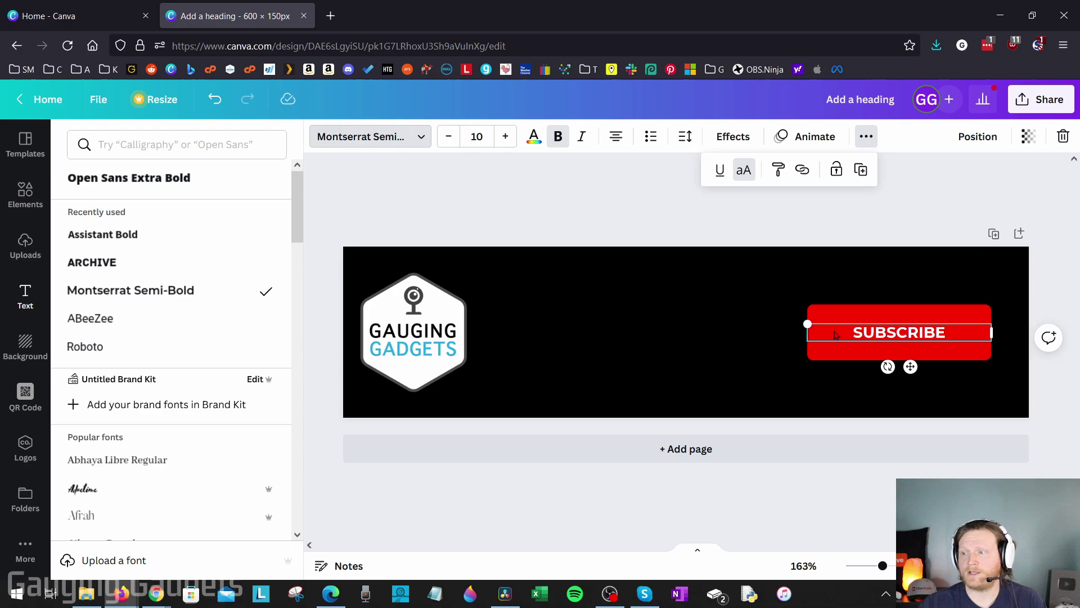
click(507, 137)
click(507, 137)
click(507, 136)
click(507, 137)
click(507, 137)
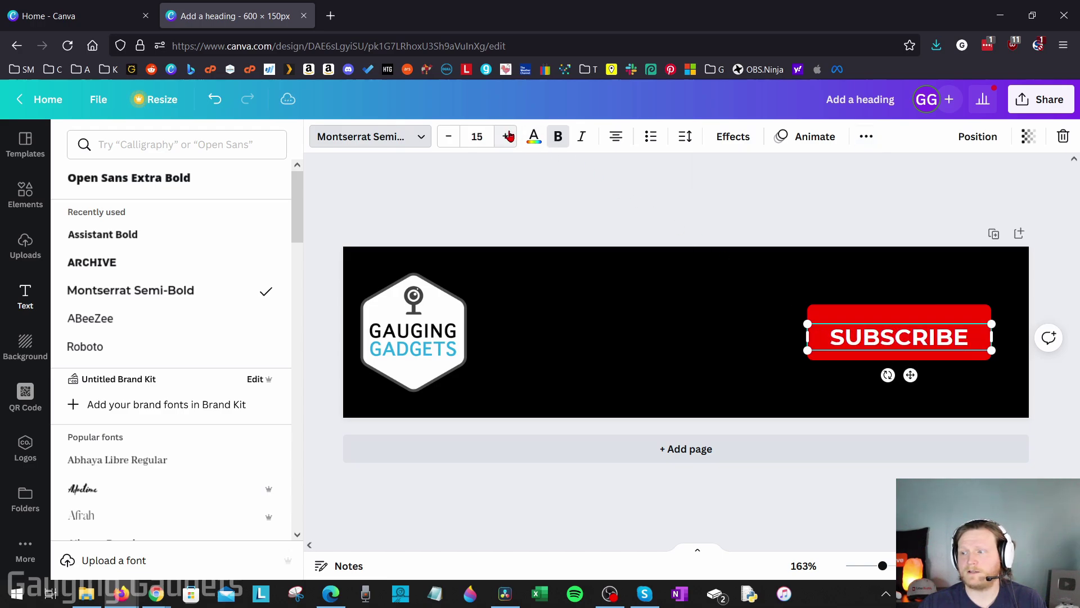
click(508, 137)
click(509, 138)
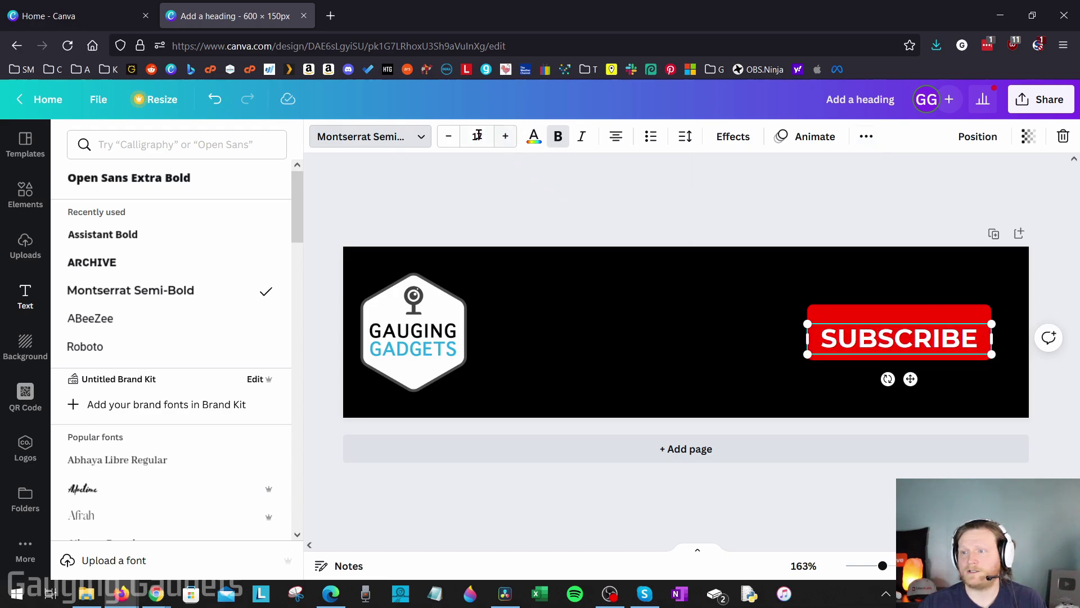
click(449, 137)
click(449, 137)
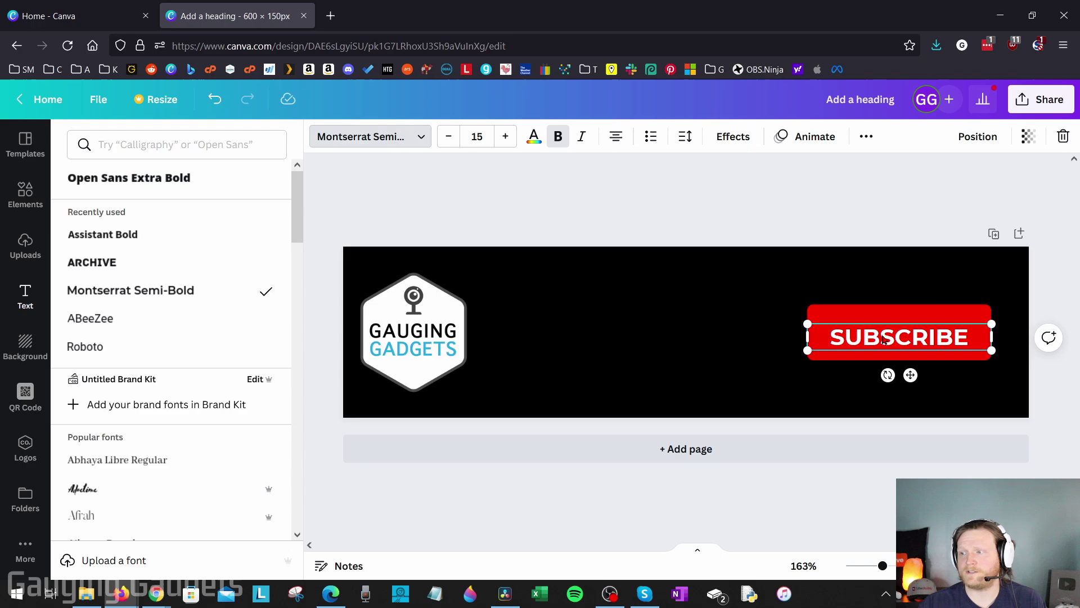
Centre the SUBSCRIBE text vertically on the red button.
click(907, 349)
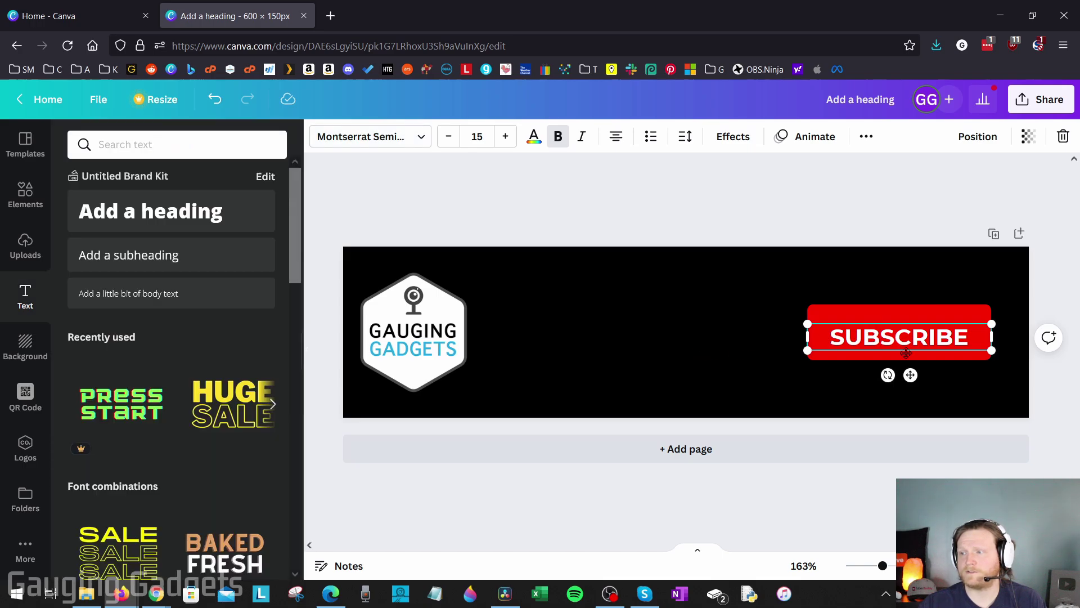
click(950, 394)
drag(900, 338, 900, 333)
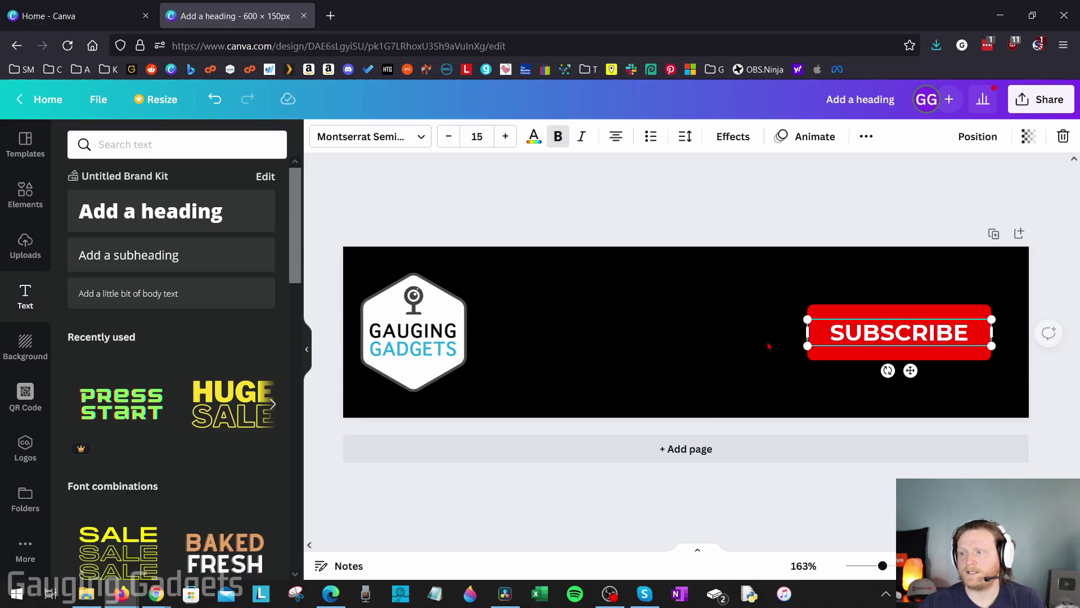
click(767, 366)
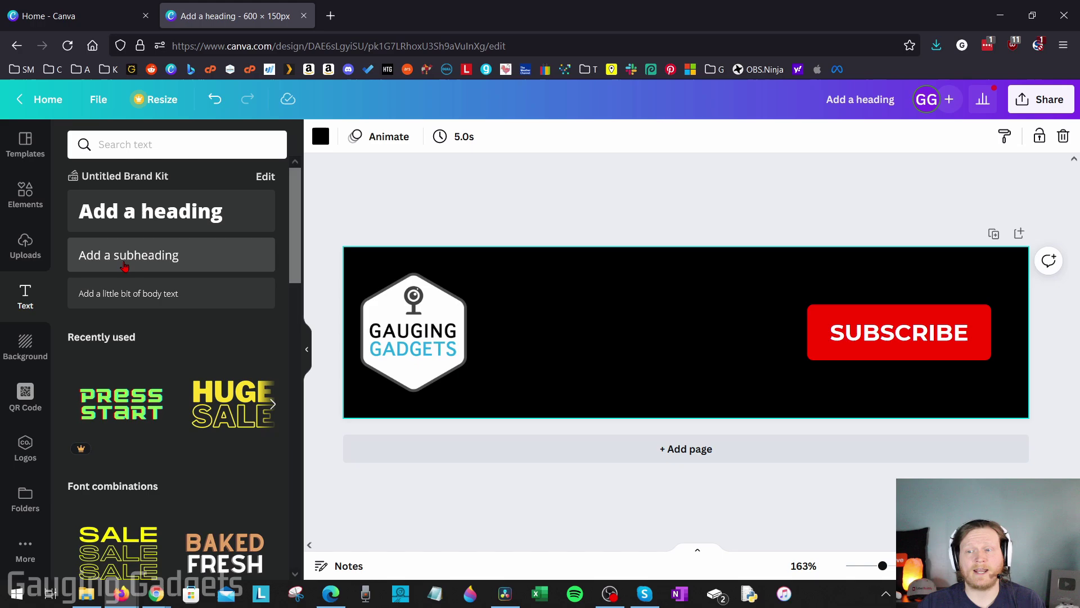
Add 'Gauging Gadgets' beside the logo in bold Roboto, enlarged to about 15.9.
click(124, 259)
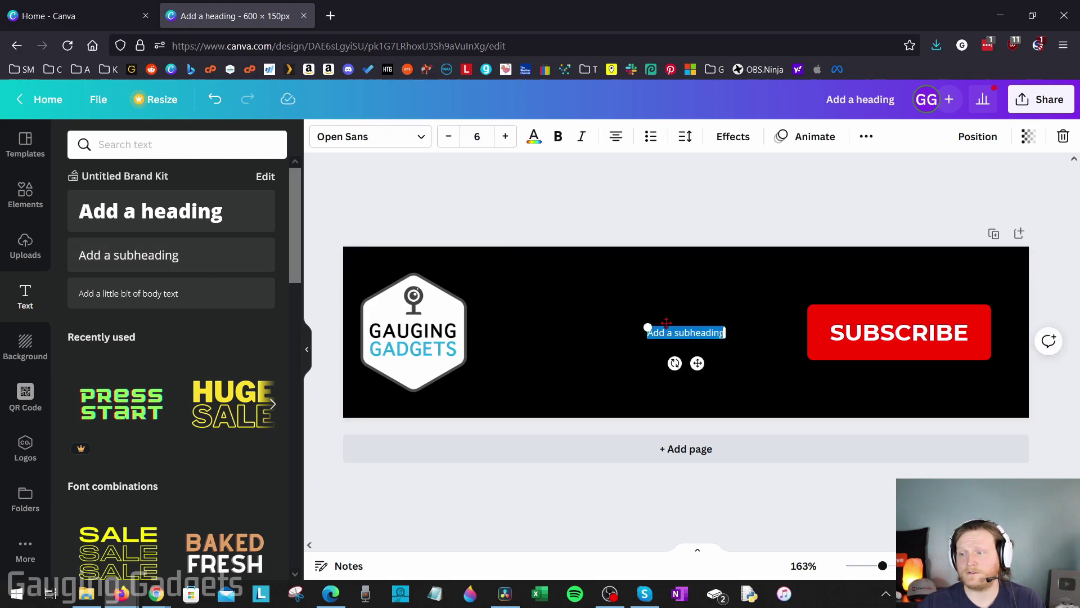
drag(666, 323, 543, 288)
text(Gauging Gadgets)
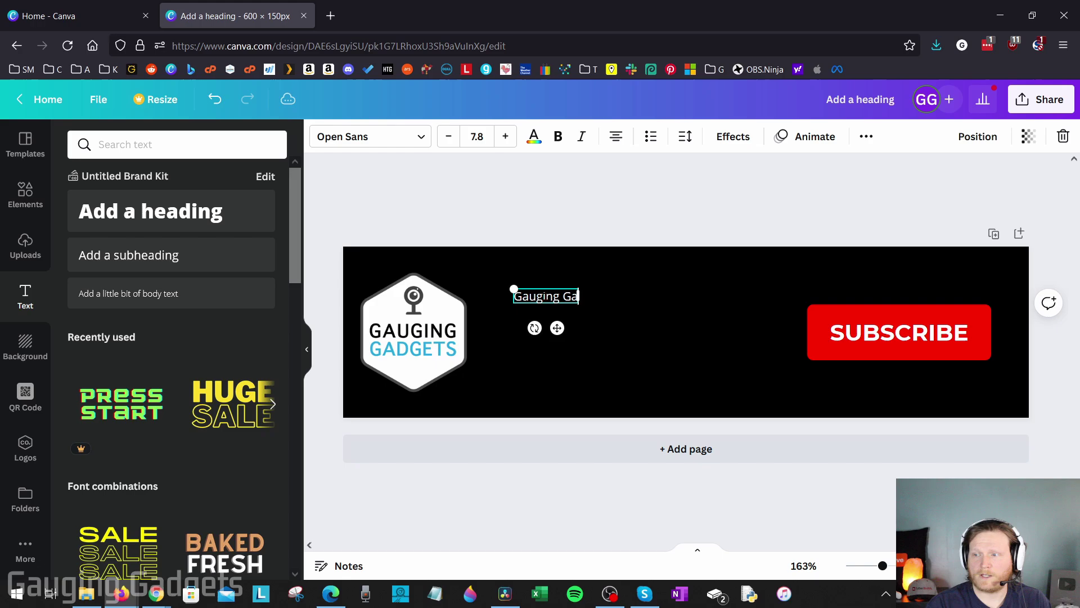
click(410, 141)
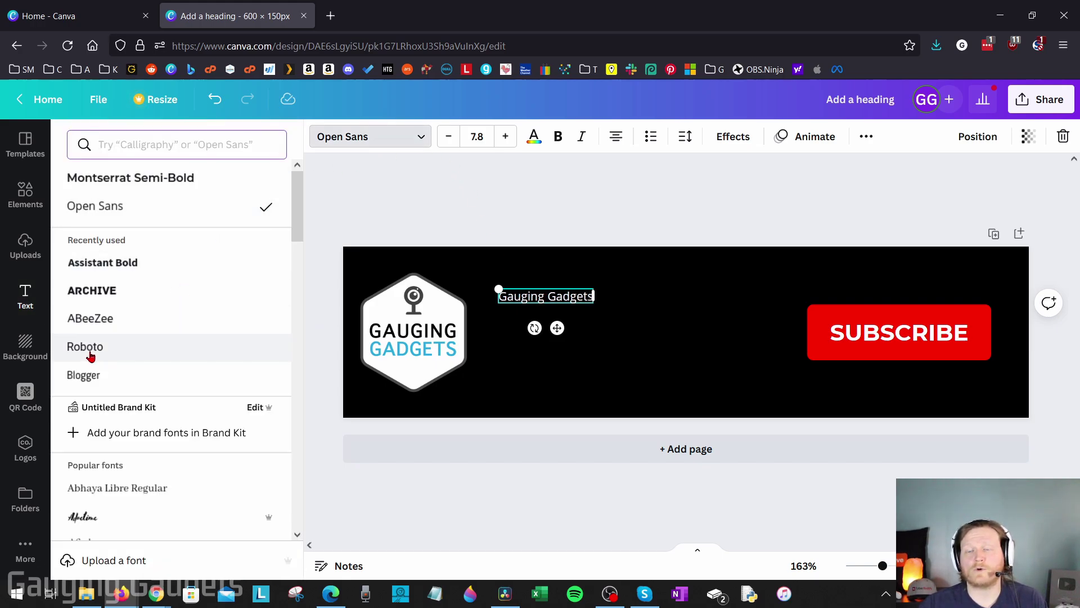
click(90, 354)
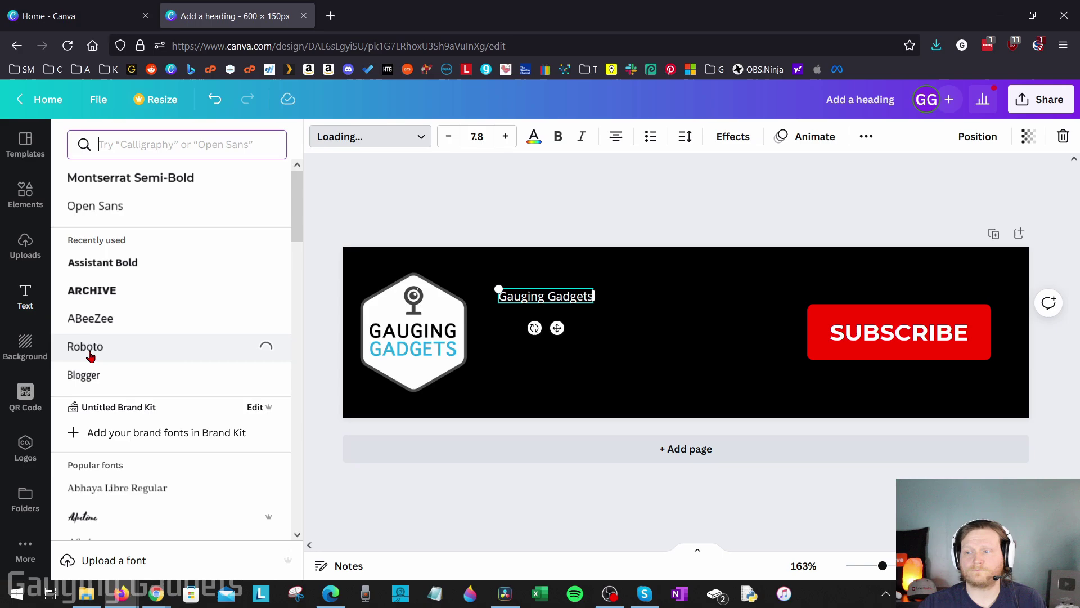
click(558, 139)
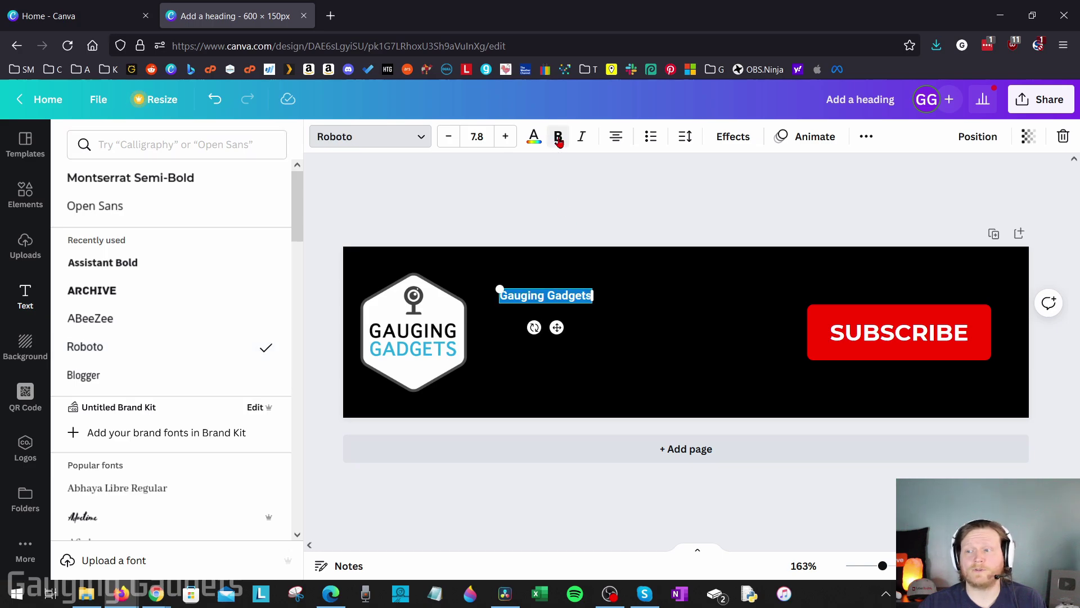
drag(595, 304, 687, 315)
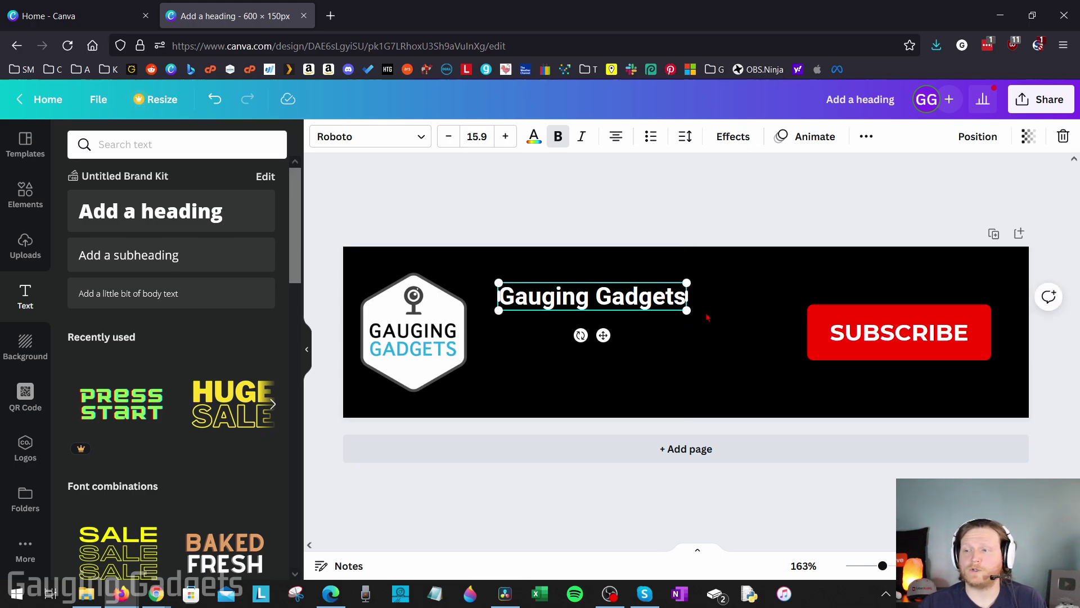
click(585, 309)
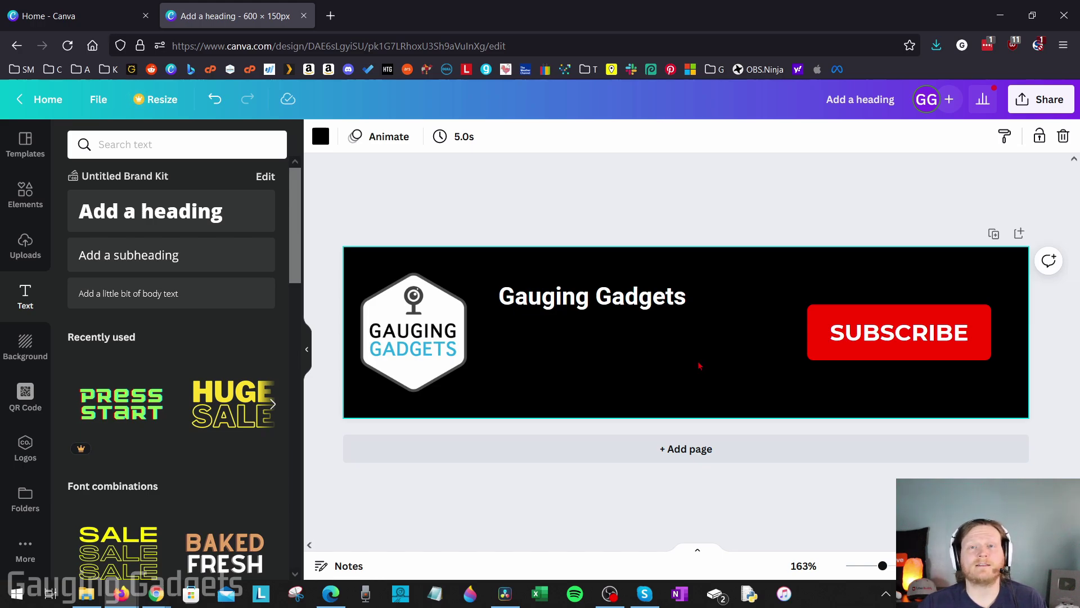
Add '170K subscribers' under the channel name in Roboto at size 12.
click(522, 301)
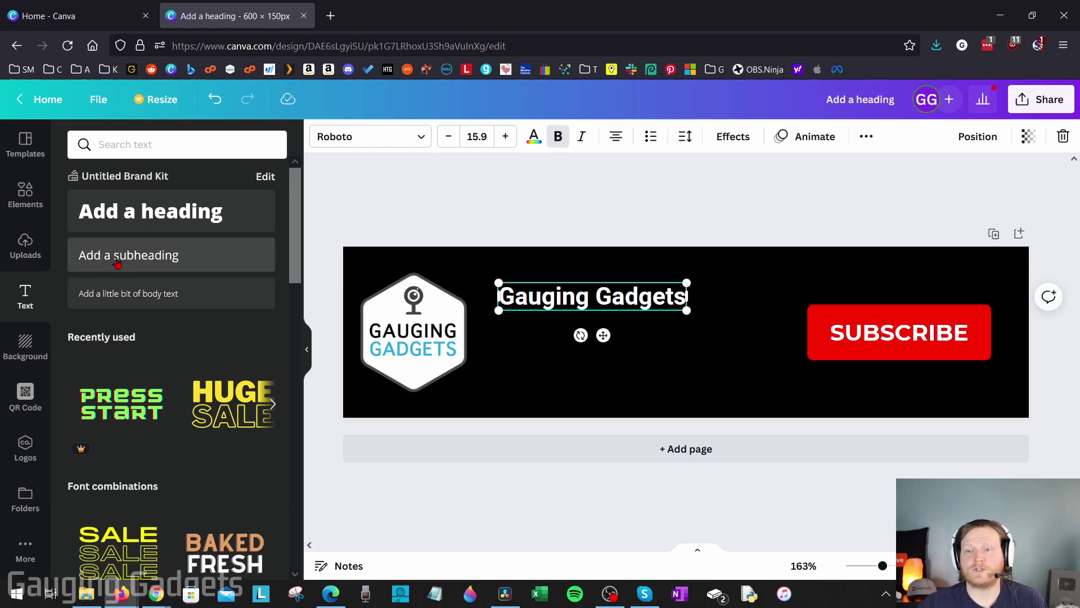
click(130, 258)
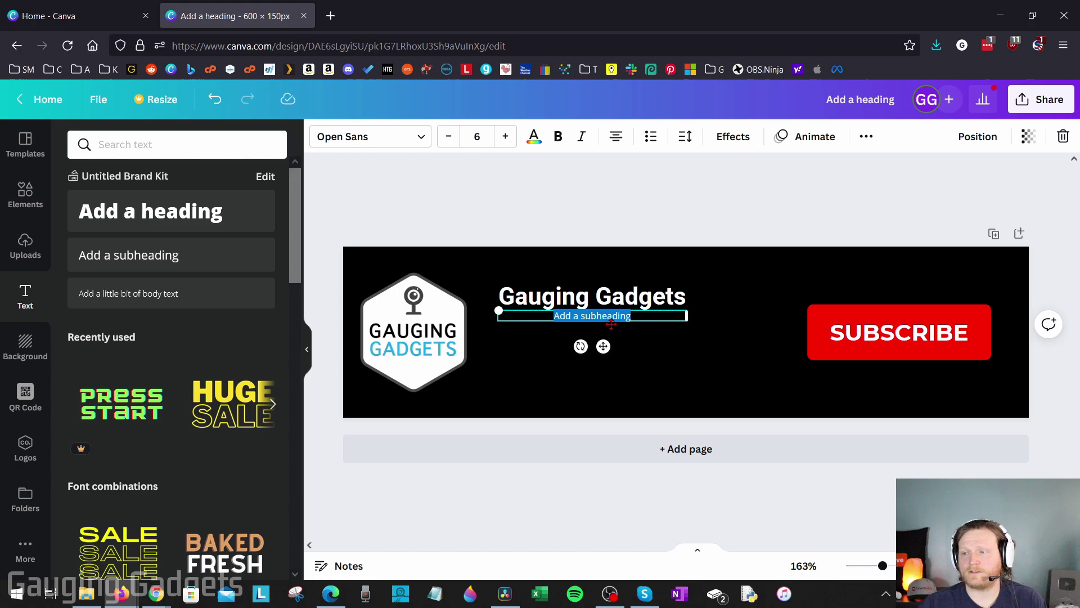
drag(612, 324, 612, 347)
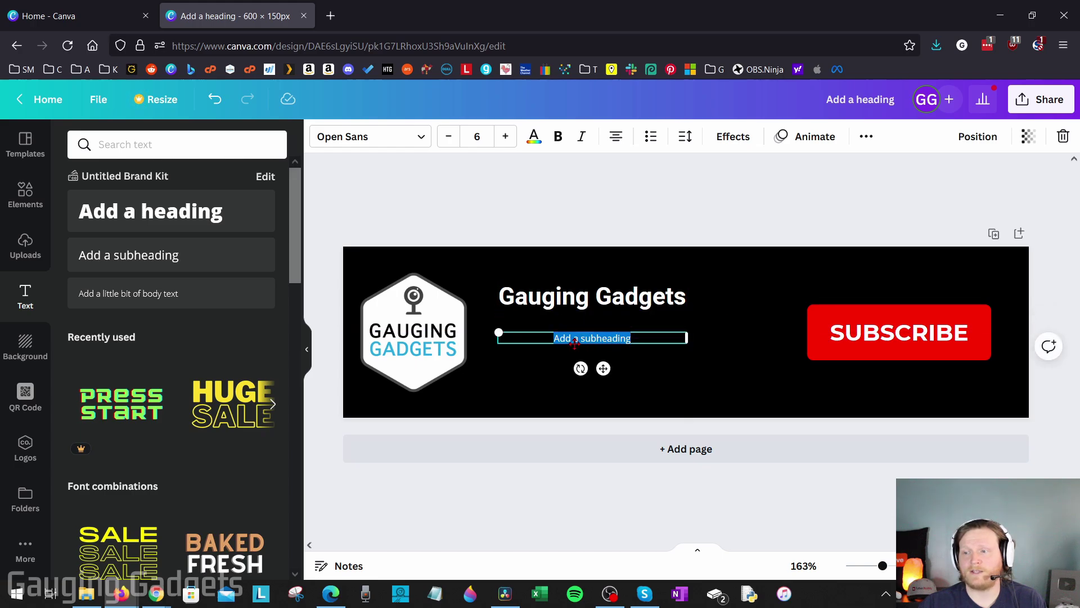
text(170)
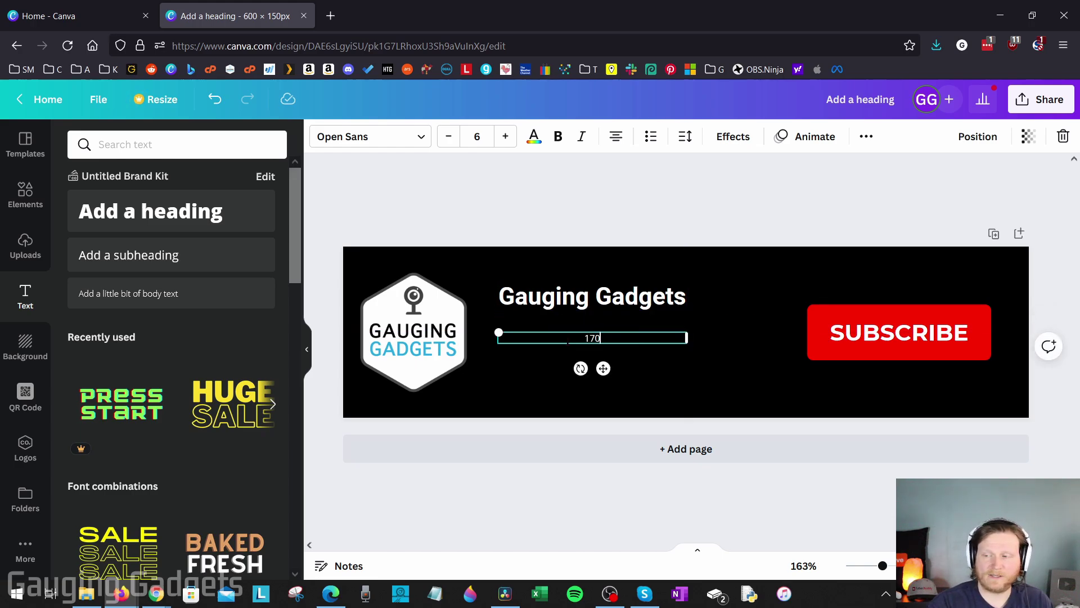
text(K)
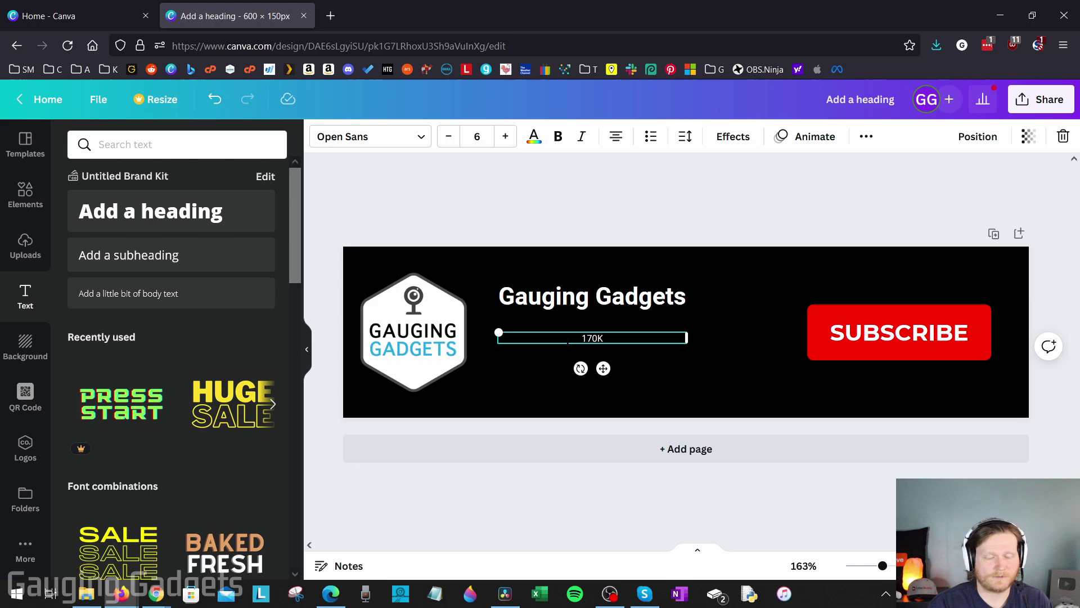
text( subscribers)
click(421, 137)
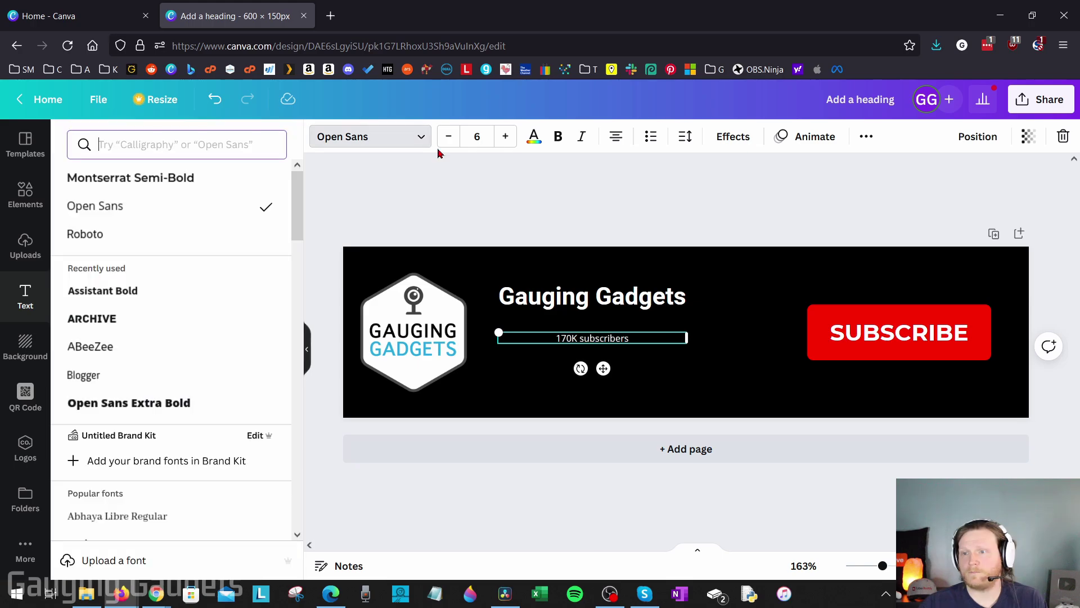
click(86, 234)
click(505, 136)
click(506, 137)
click(505, 136)
click(505, 137)
click(505, 136)
click(506, 137)
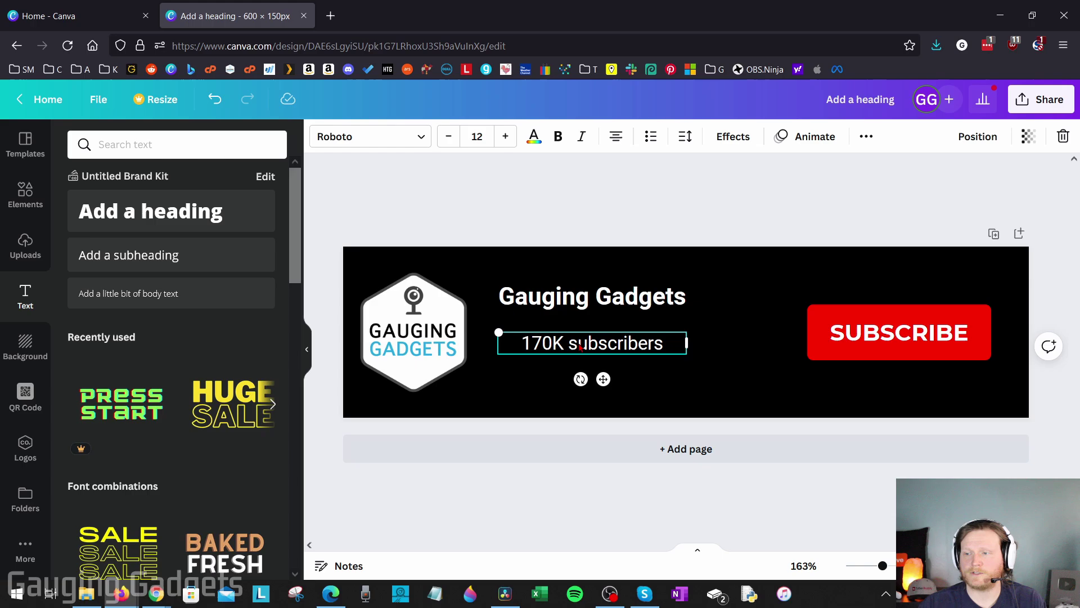
click(704, 386)
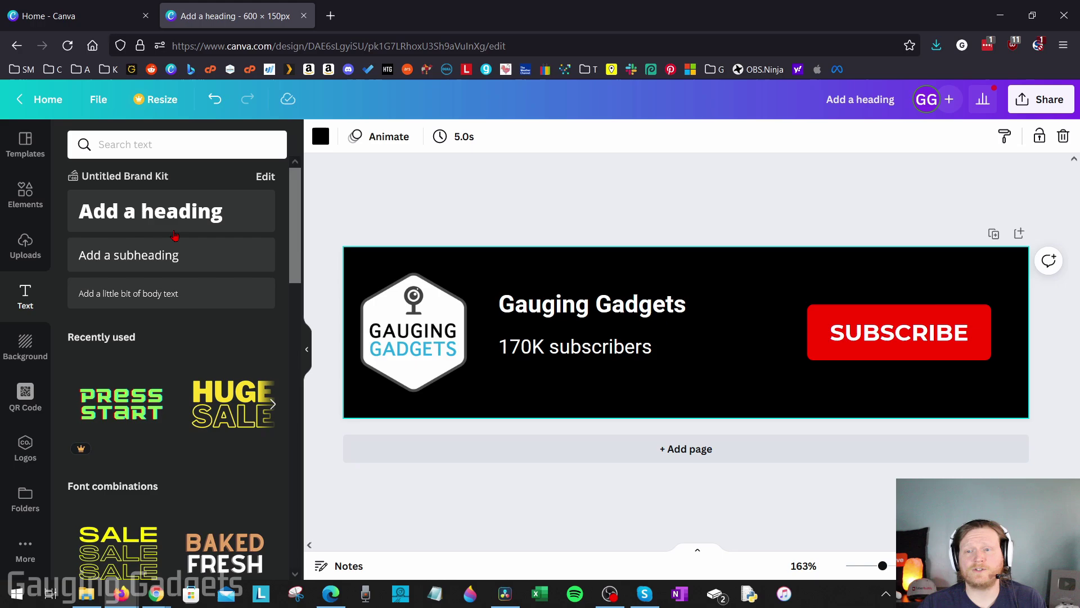
Search the Elements library for 'mouse click'.
click(21, 197)
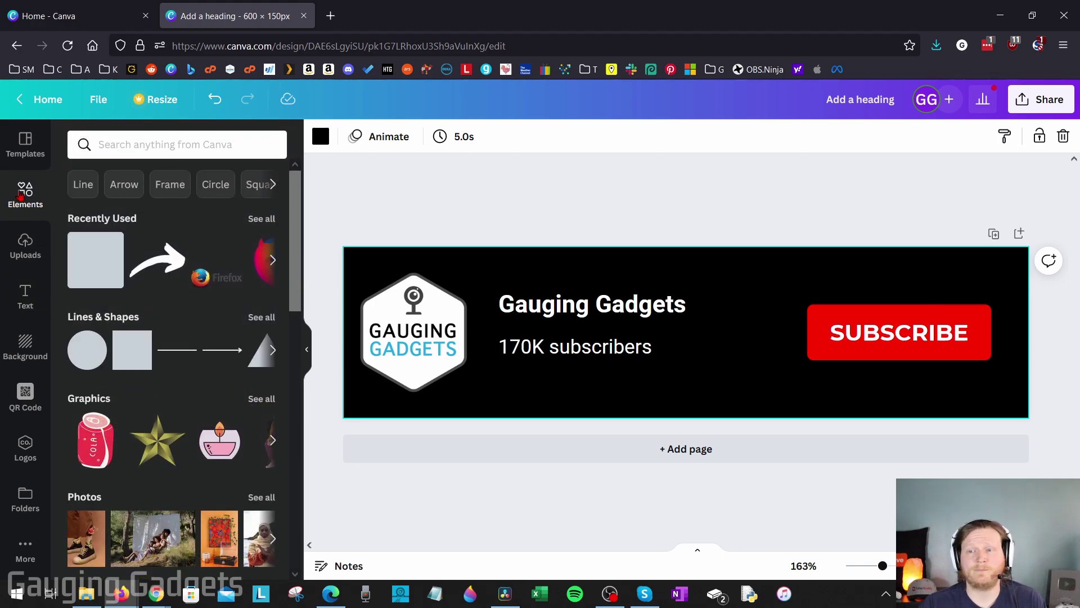
click(135, 144)
text(mouse click)
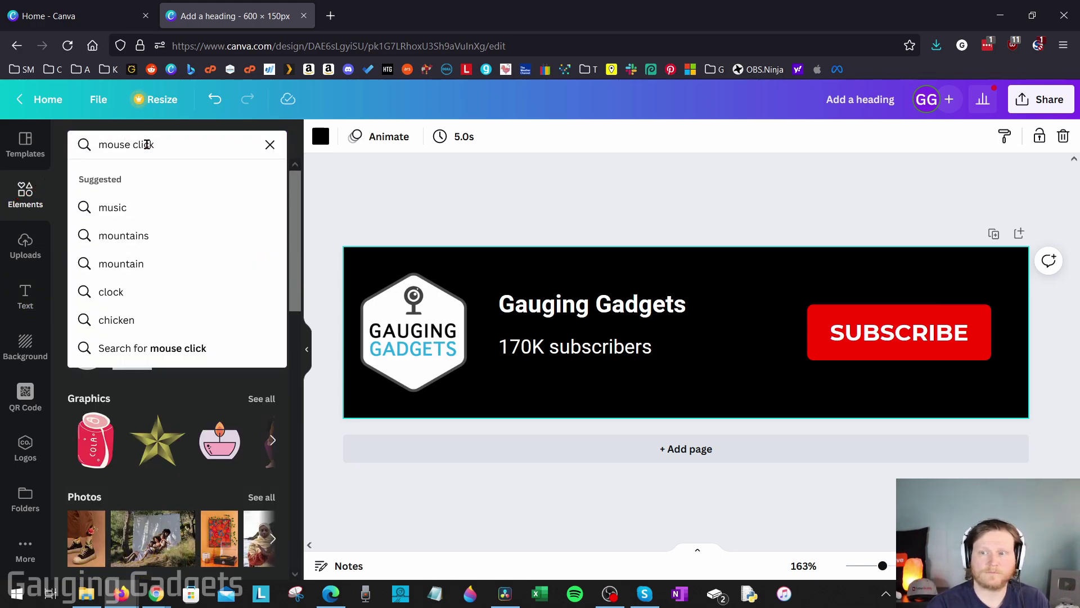
key(Return)
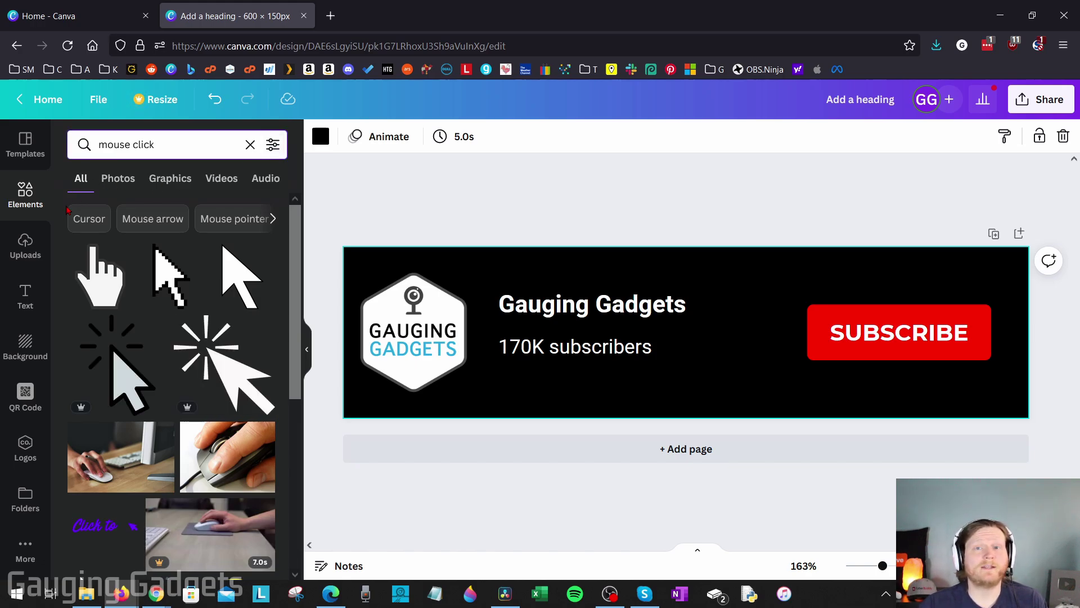
Filter the results to animated elements and browse for a hand cursor.
click(274, 147)
click(190, 430)
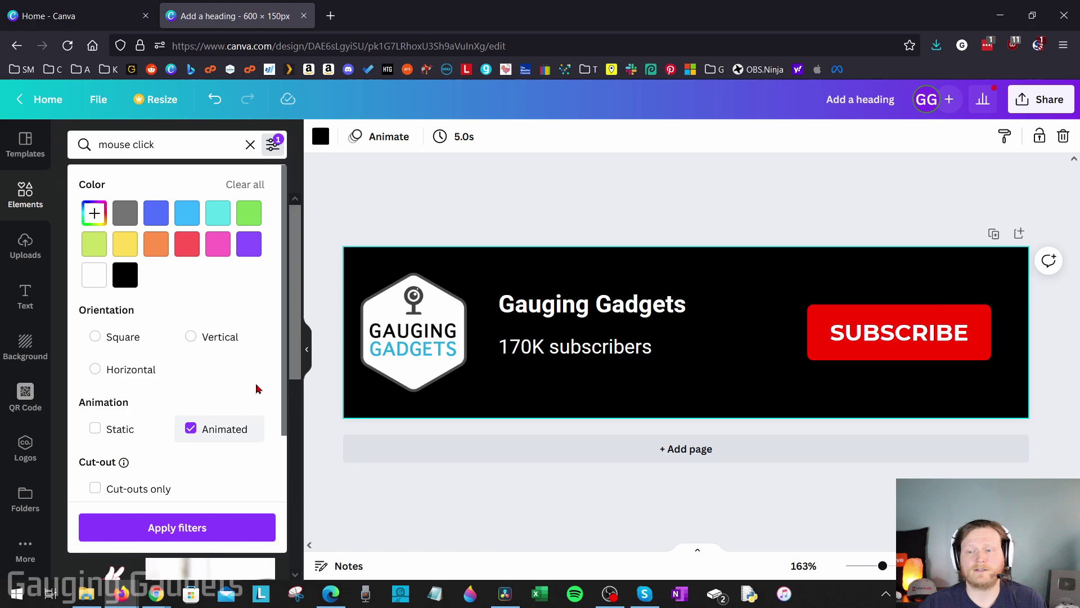
scroll(131, 349, down, 4)
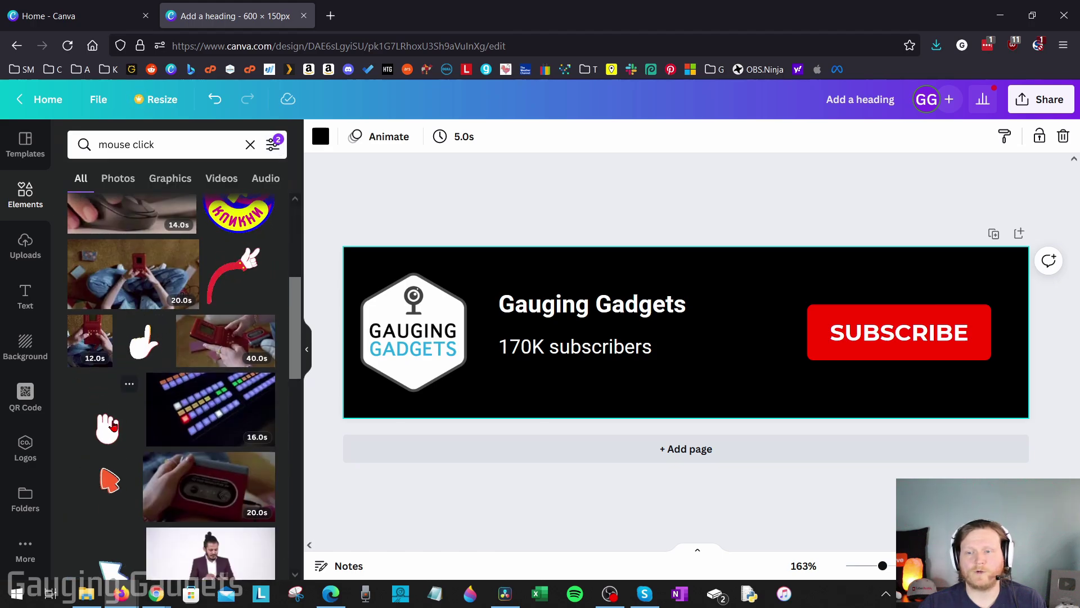
scroll(112, 419, down, 10)
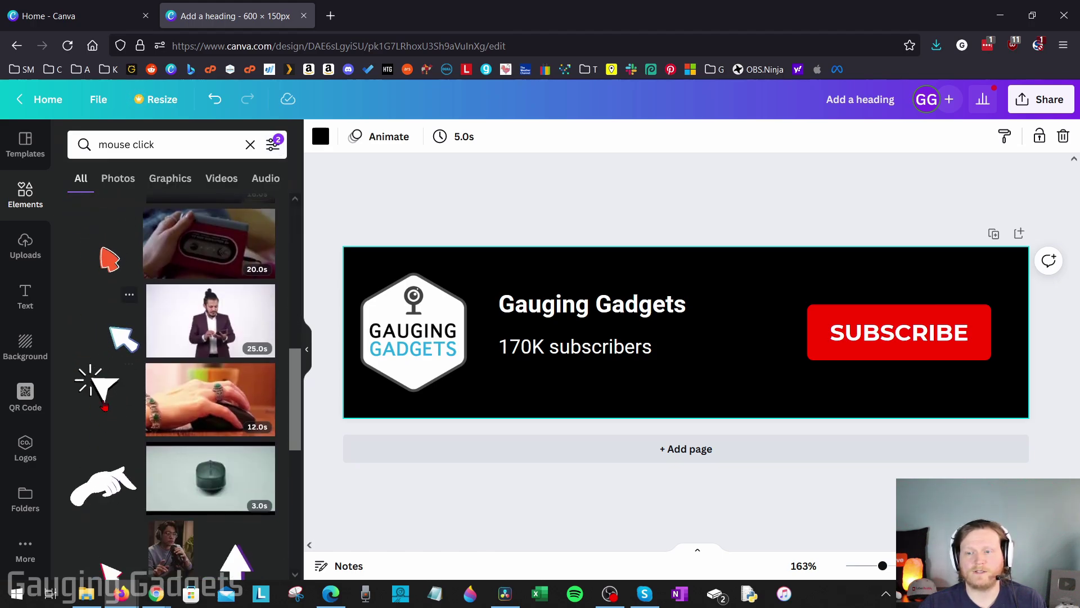
scroll(103, 436, down, 5)
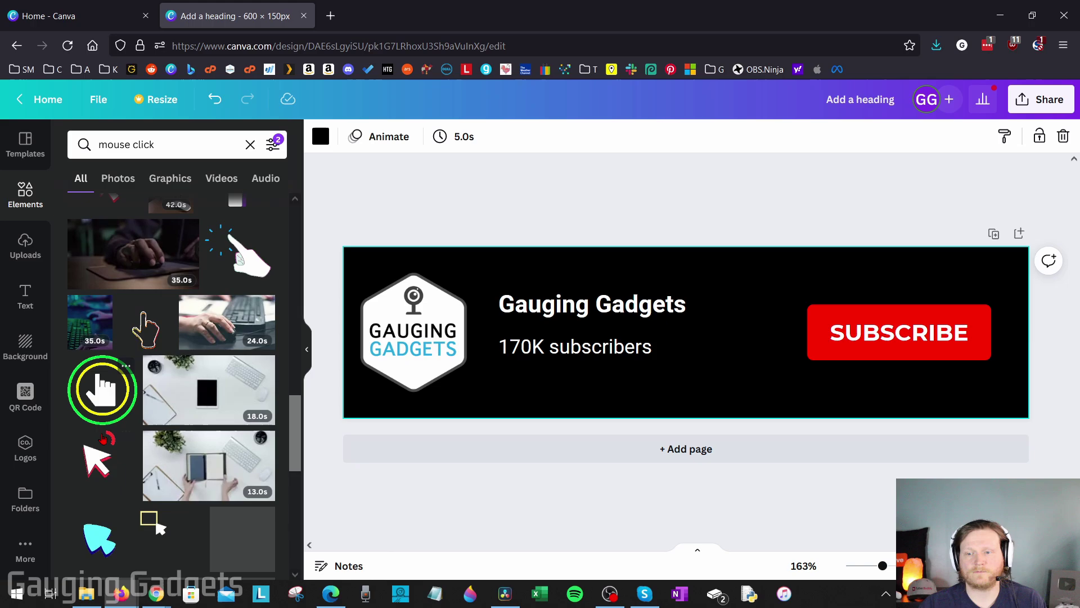
scroll(103, 441, down, 5)
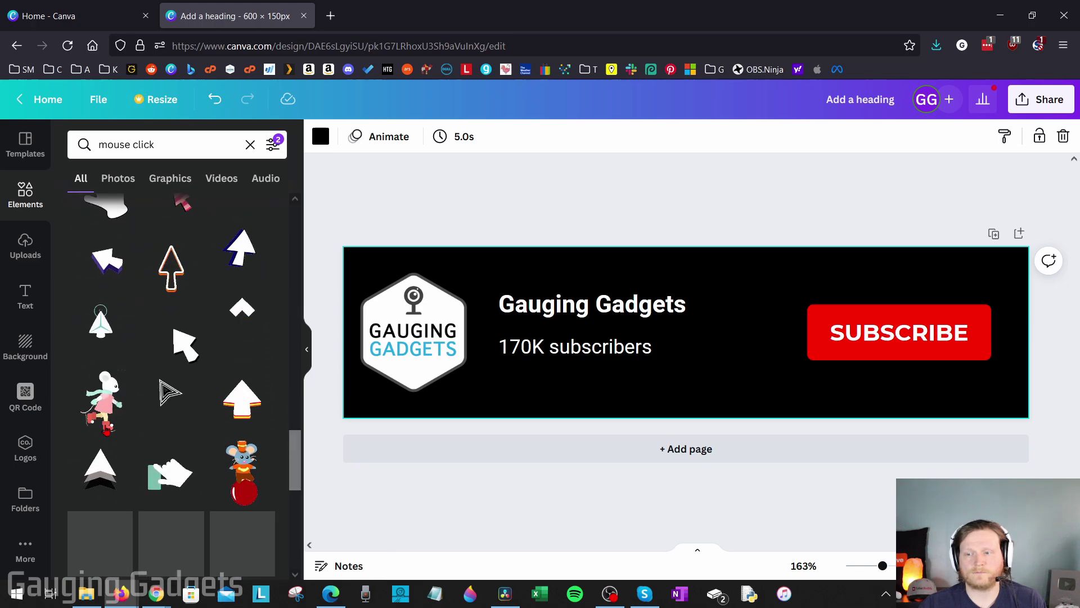
scroll(152, 315, down, 5)
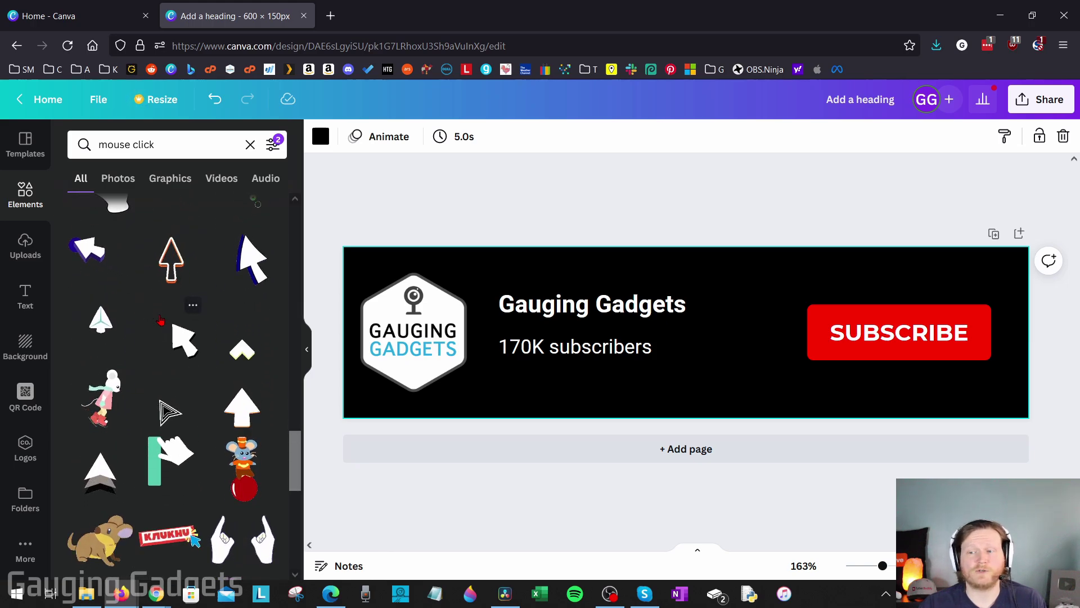
scroll(122, 379, up, 3)
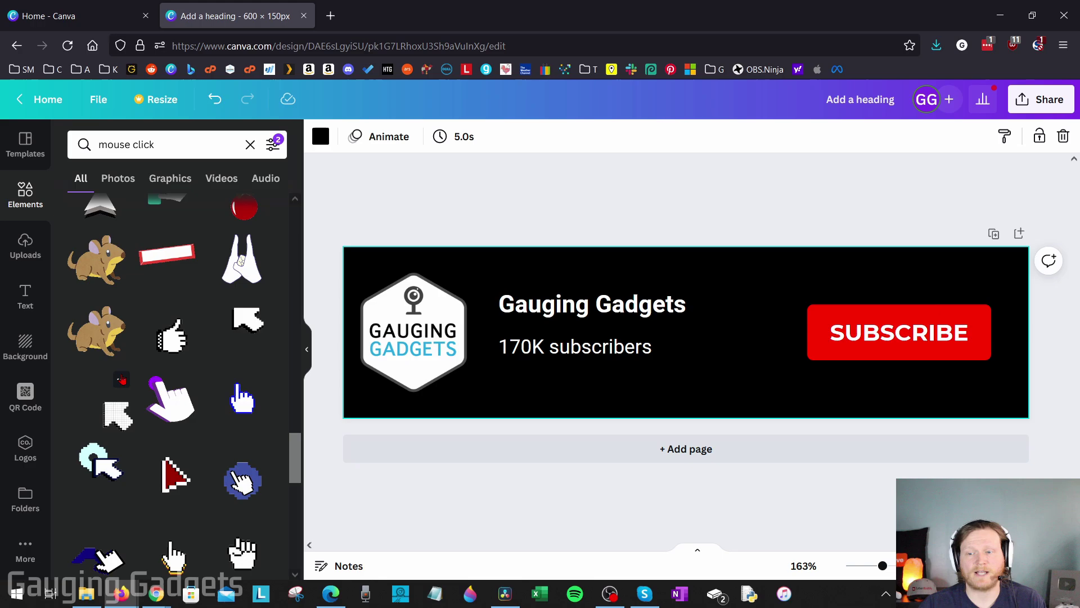
Add the animated pixel hand cursor, shrink it, and shift the SUBSCRIBE text and button left.
click(172, 336)
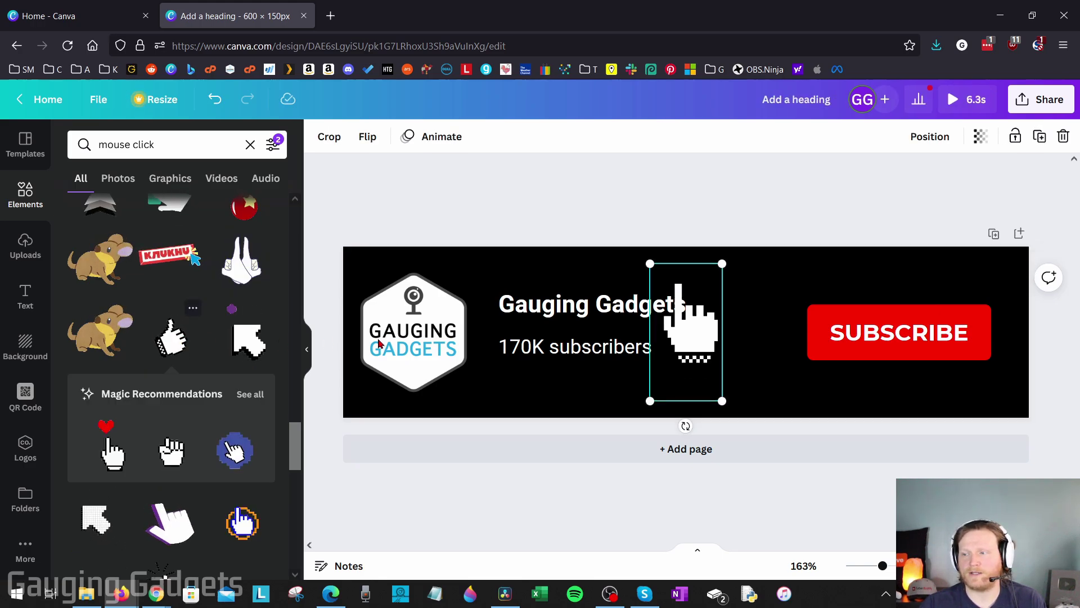
drag(722, 397, 765, 376)
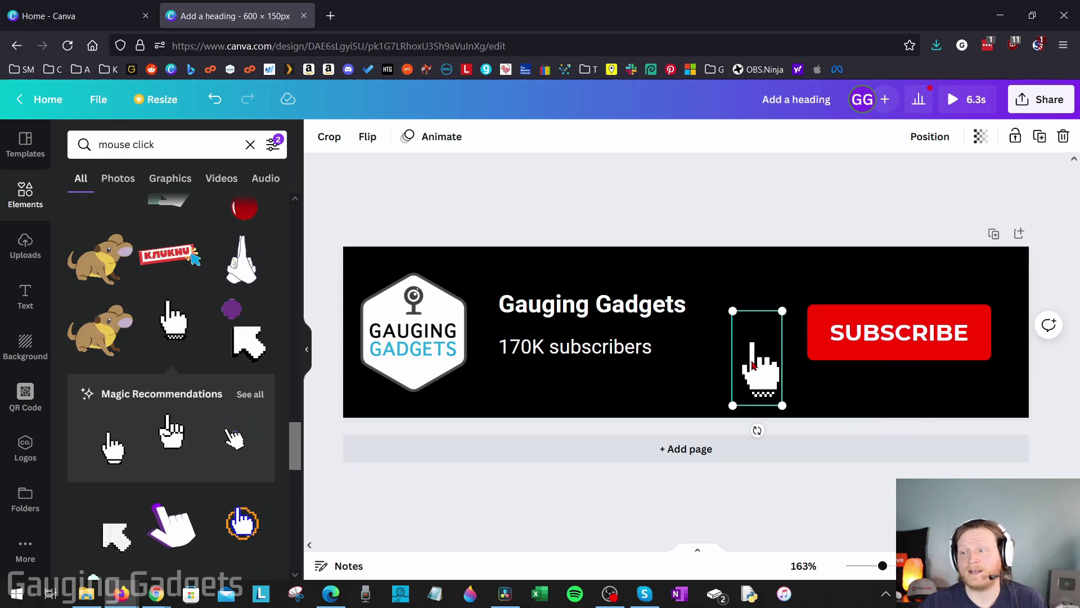
click(858, 385)
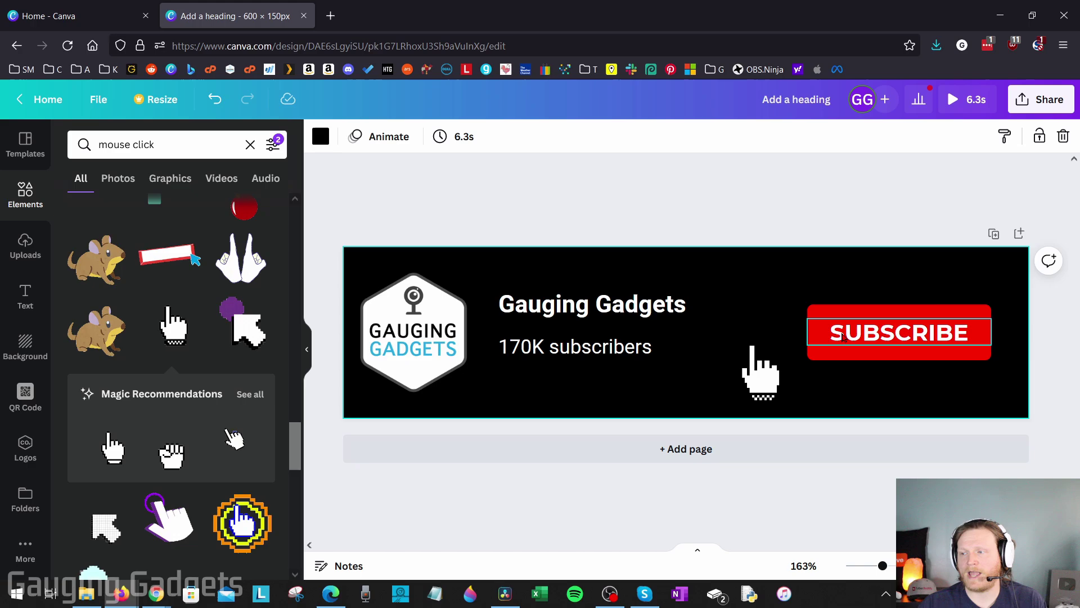
drag(852, 332, 795, 332)
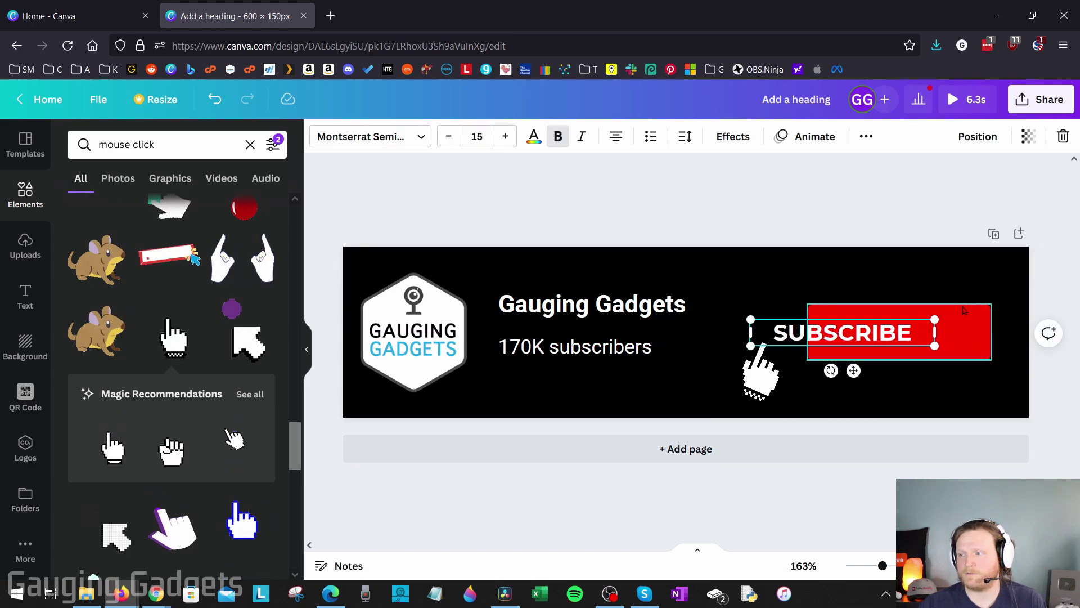
drag(948, 311, 892, 314)
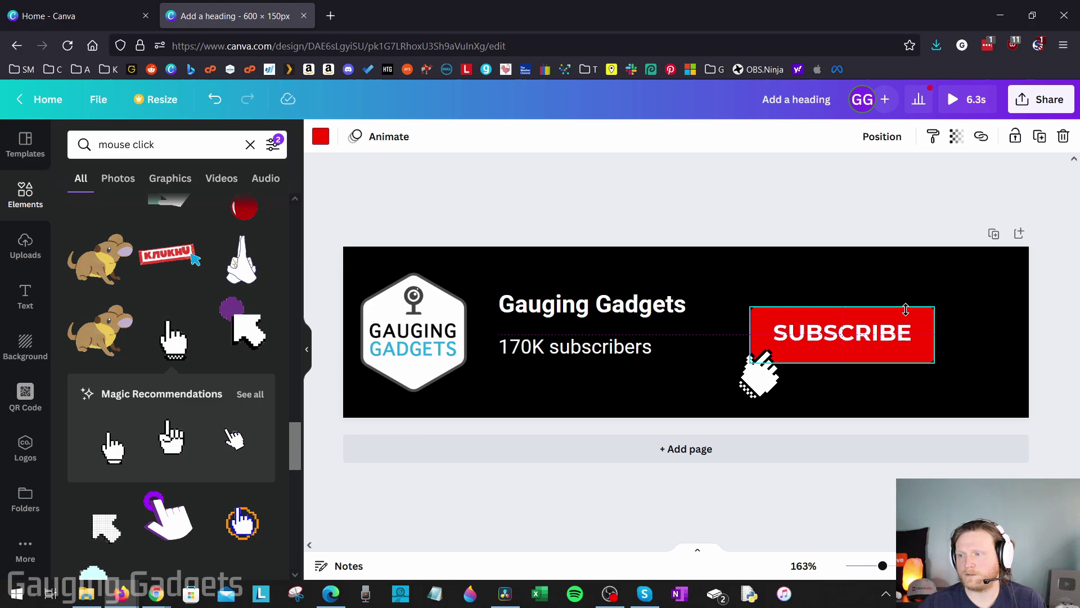
Place the hand cursor at the button's lower-right, tilted about 30° counter-clockwise.
click(759, 371)
drag(759, 371, 1023, 386)
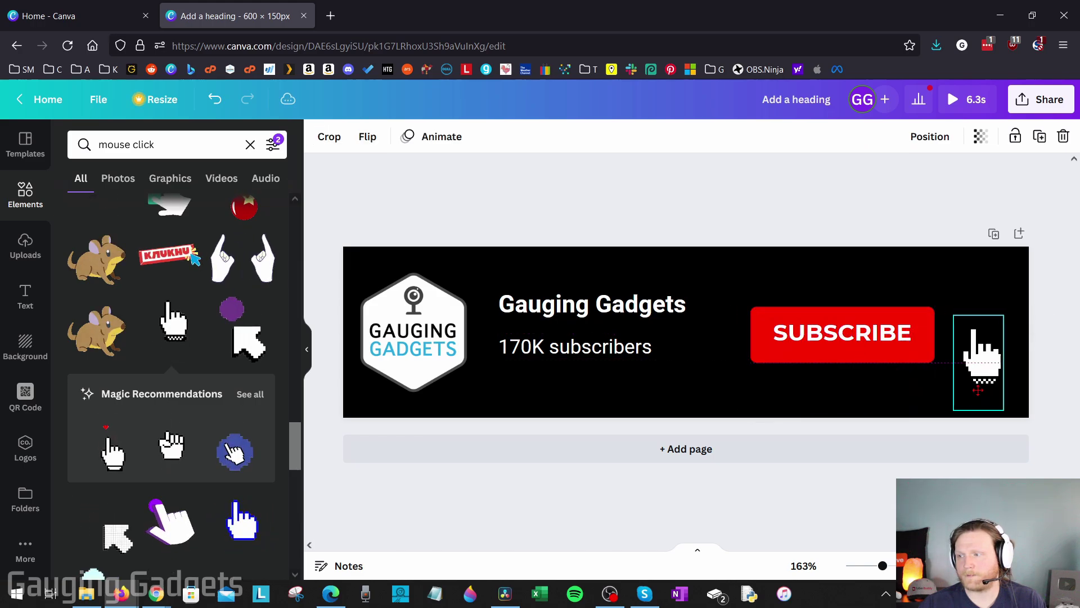
mouse_move(978, 434)
mouse_down()
mouse_move(1013, 429)
mouse_move(1052, 459)
mouse_move(1007, 428)
mouse_move(982, 430)
mouse_up()
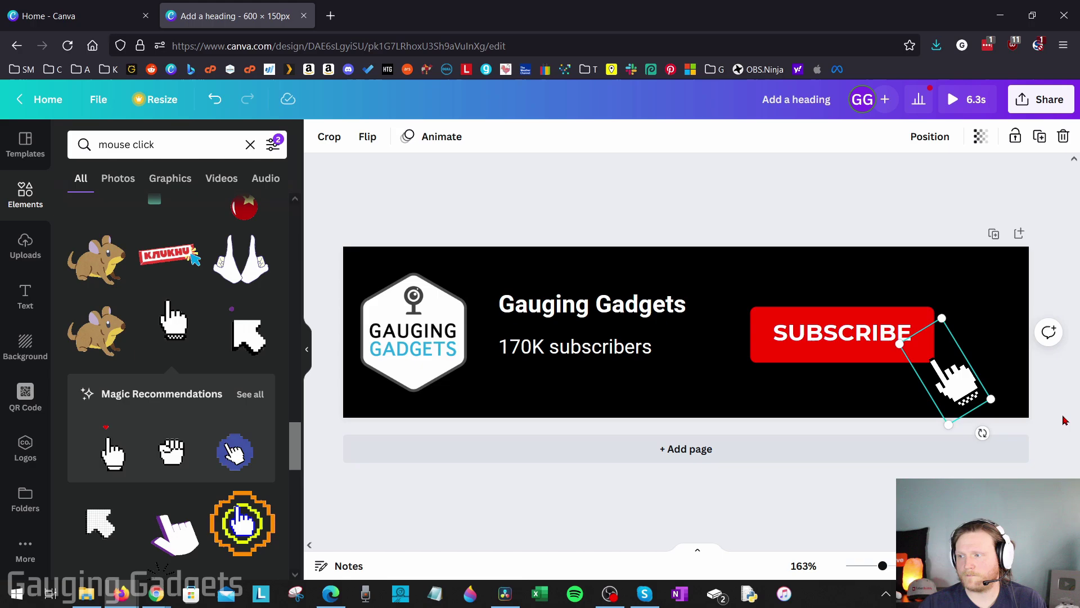
Delete the accidental blank second page and enlarge the red button to 270 × 74.
click(877, 449)
key(Delete)
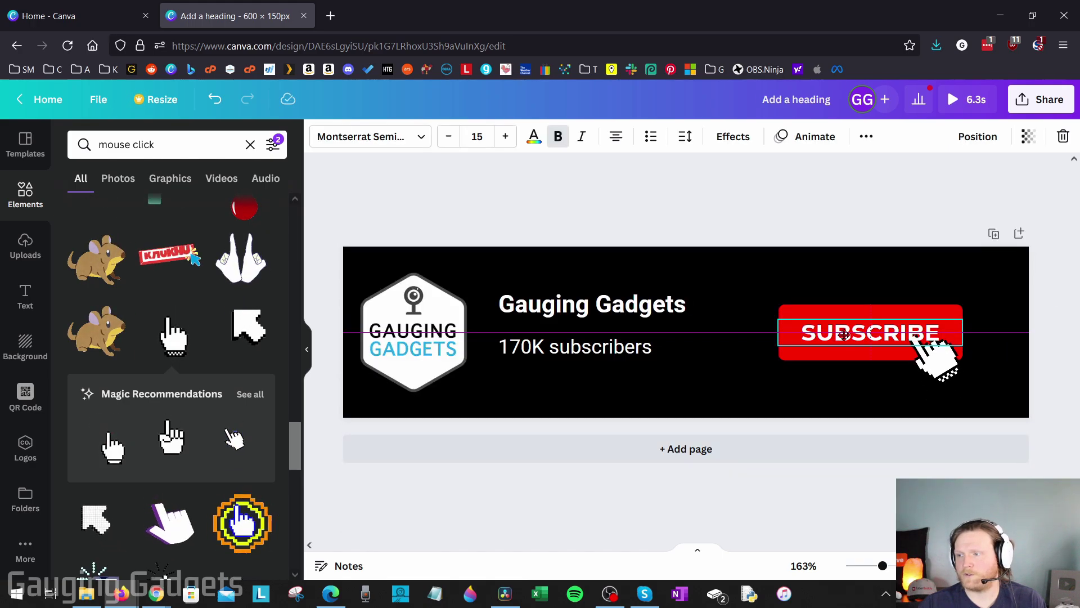
click(754, 402)
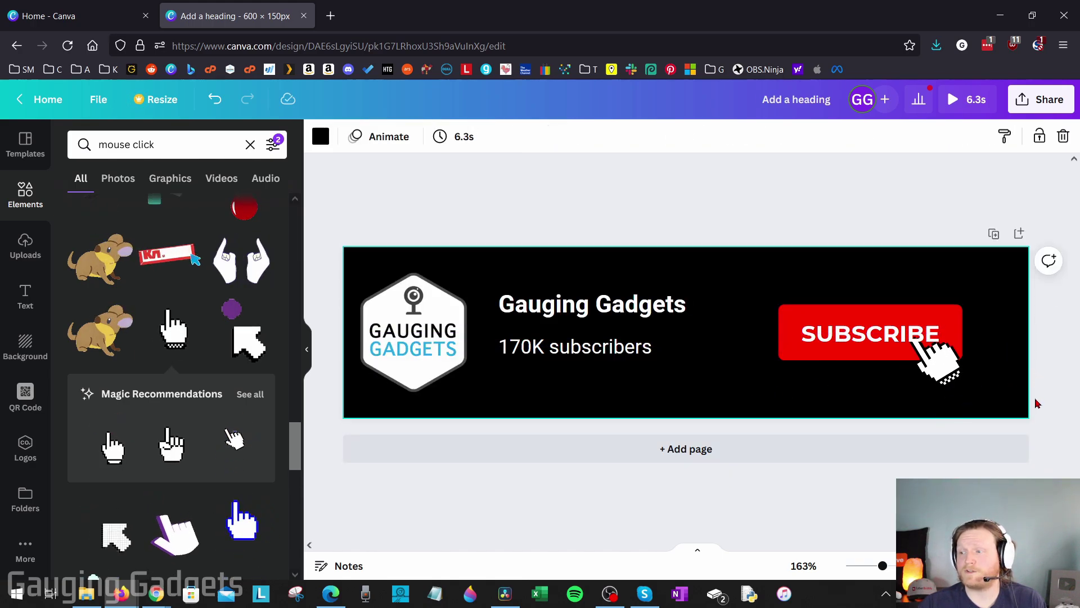
click(900, 351)
drag(778, 305, 758, 298)
click(856, 342)
click(720, 335)
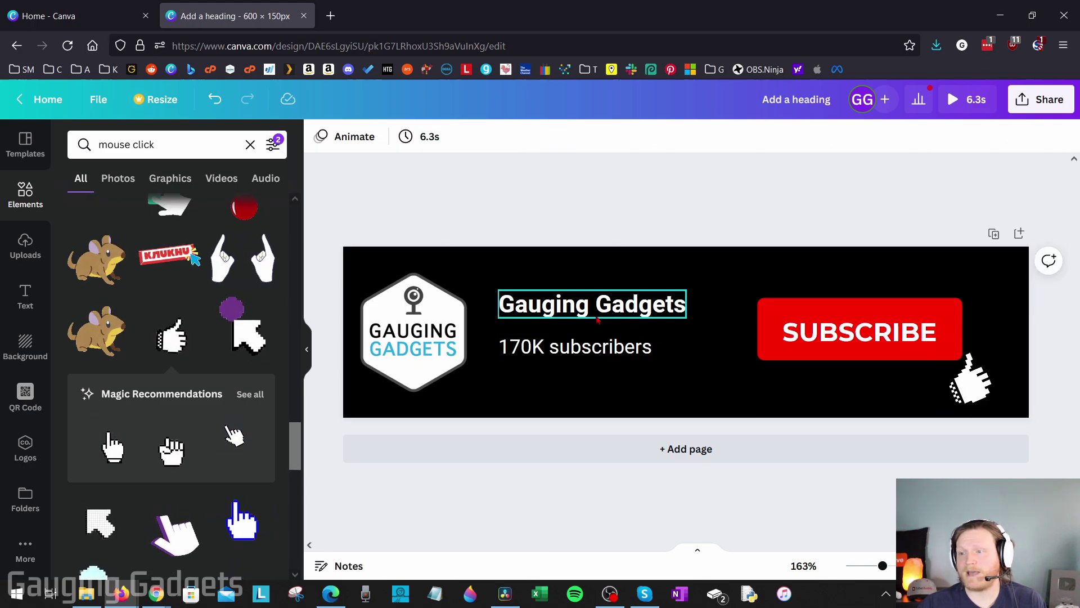
click(624, 322)
click(515, 331)
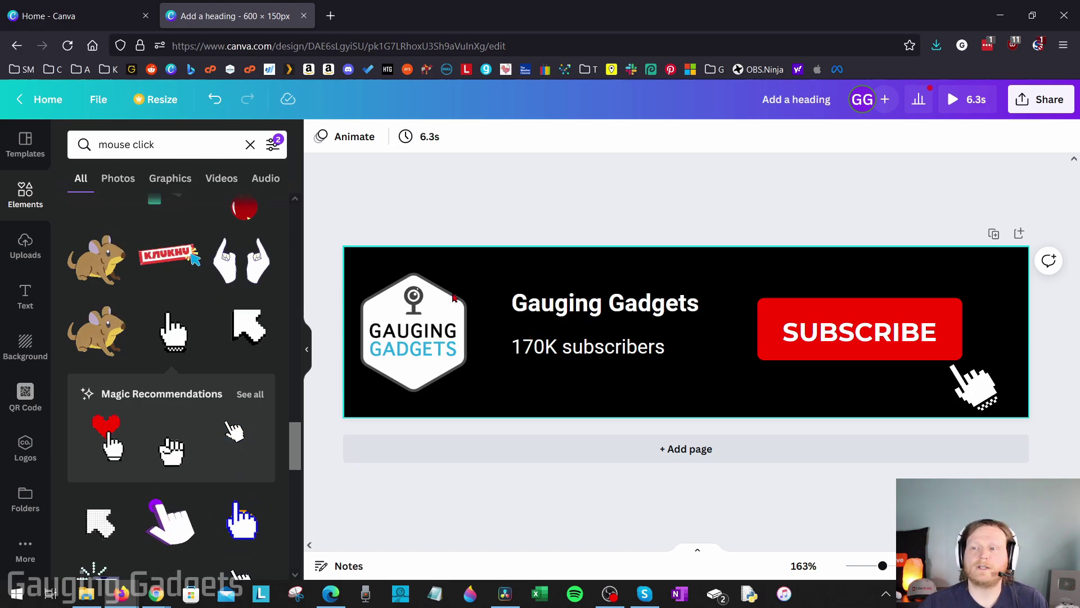
click(459, 235)
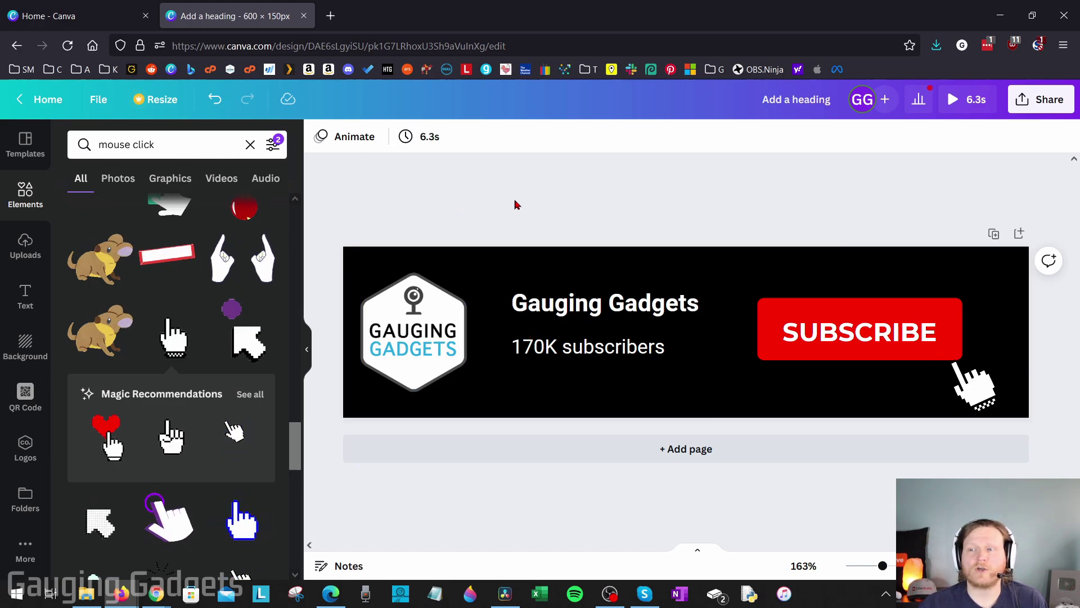
Apply the Rise page animation and set the page duration to 8.0 seconds.
click(360, 140)
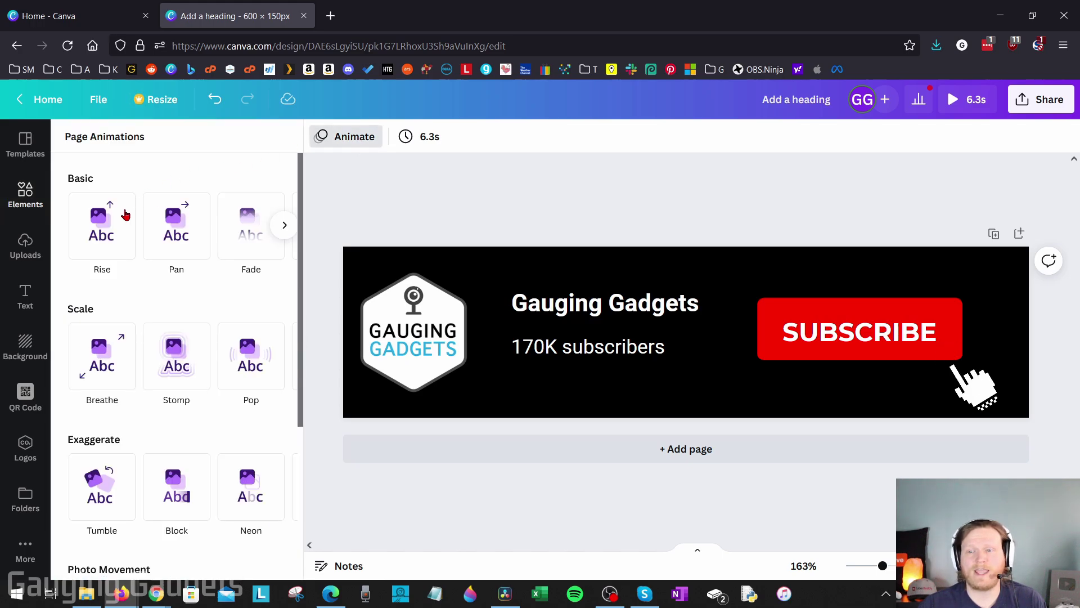
click(116, 236)
click(177, 234)
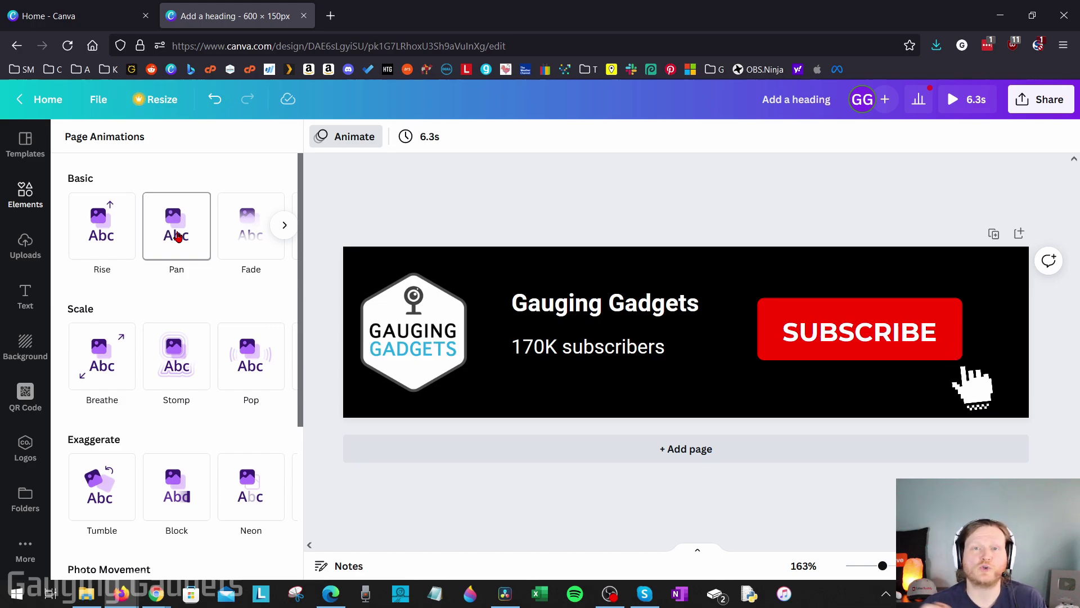
click(430, 139)
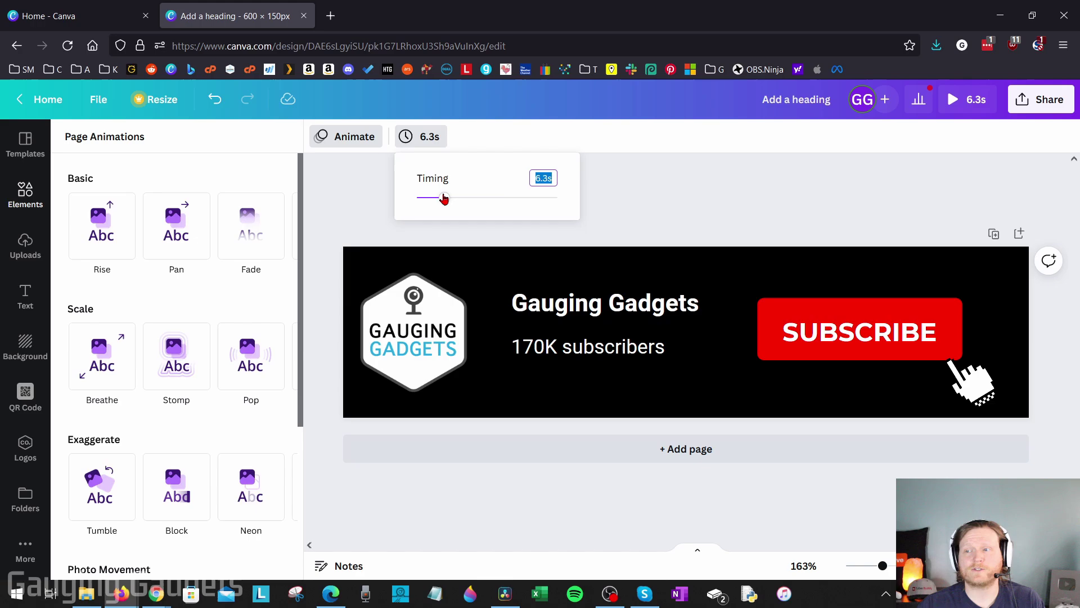
drag(445, 198, 449, 197)
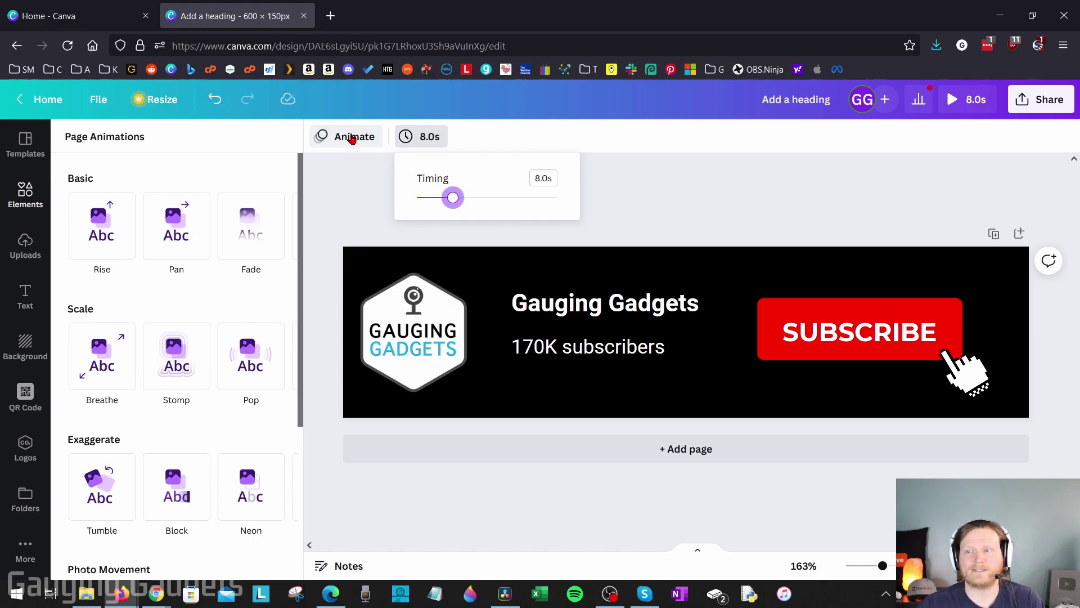
click(119, 232)
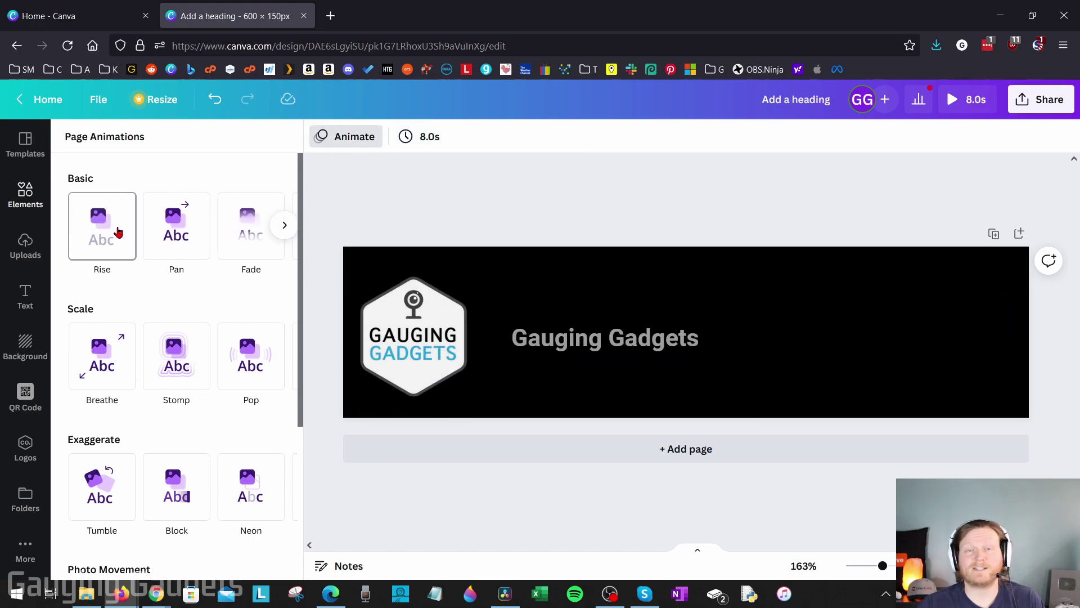
click(543, 220)
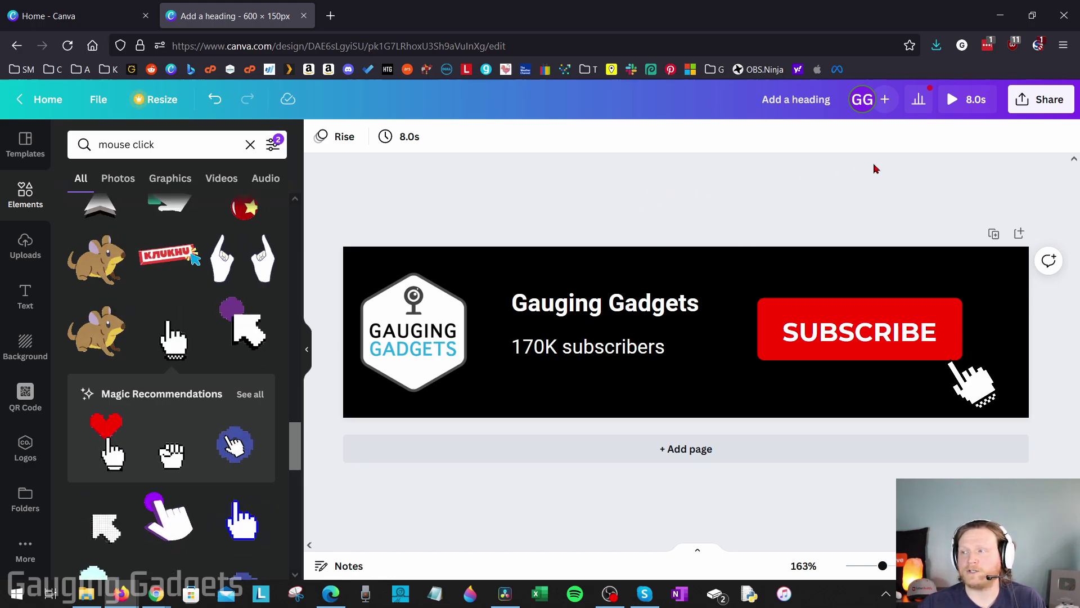
Download the animated subscribe banner as an MP4 Video file from the Share menu.
click(1042, 104)
click(899, 439)
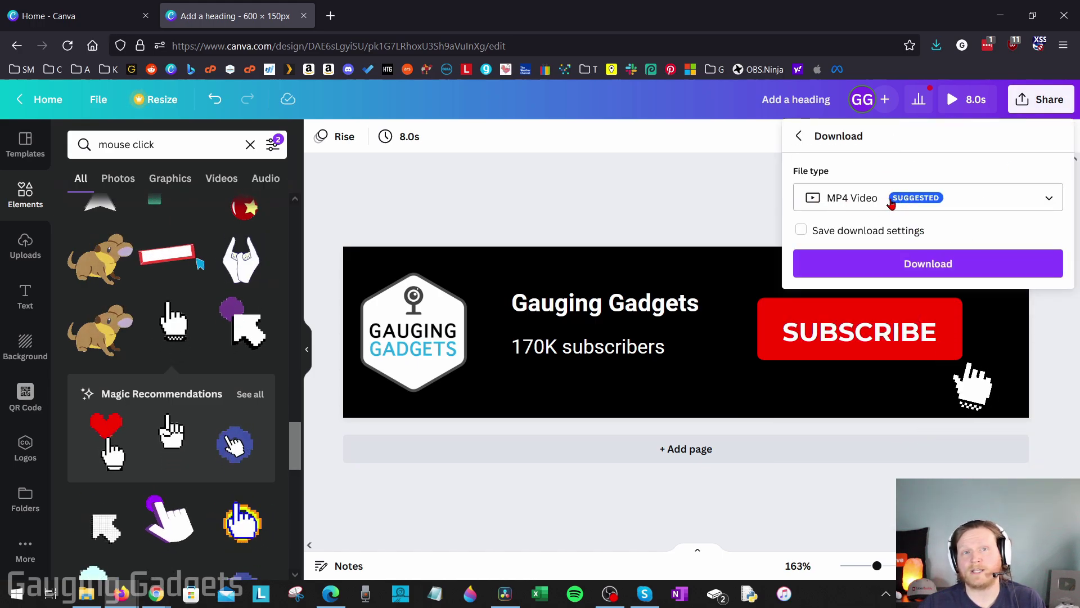
click(929, 264)
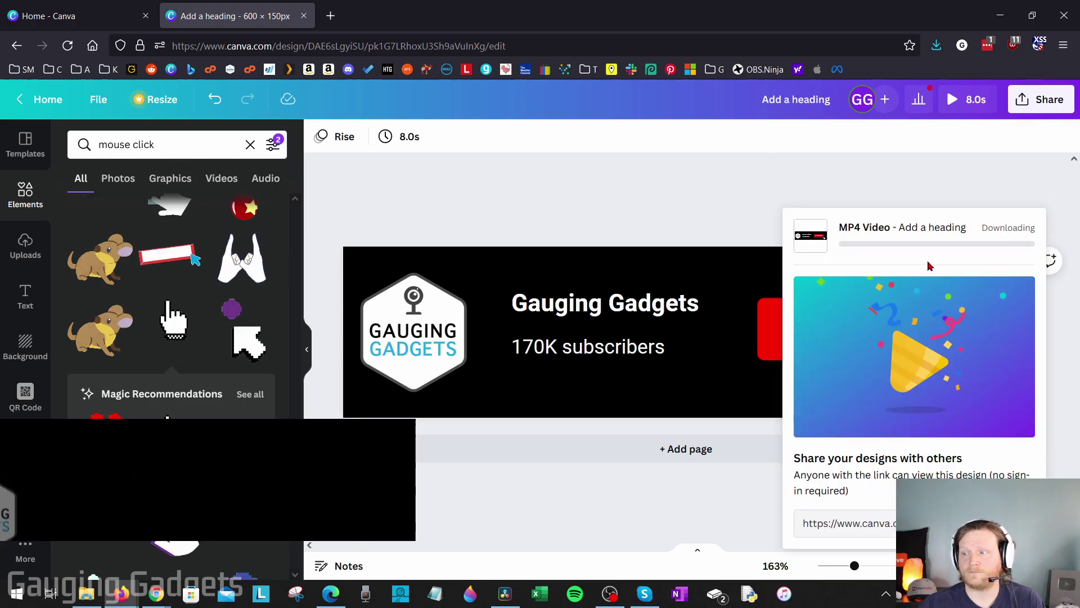